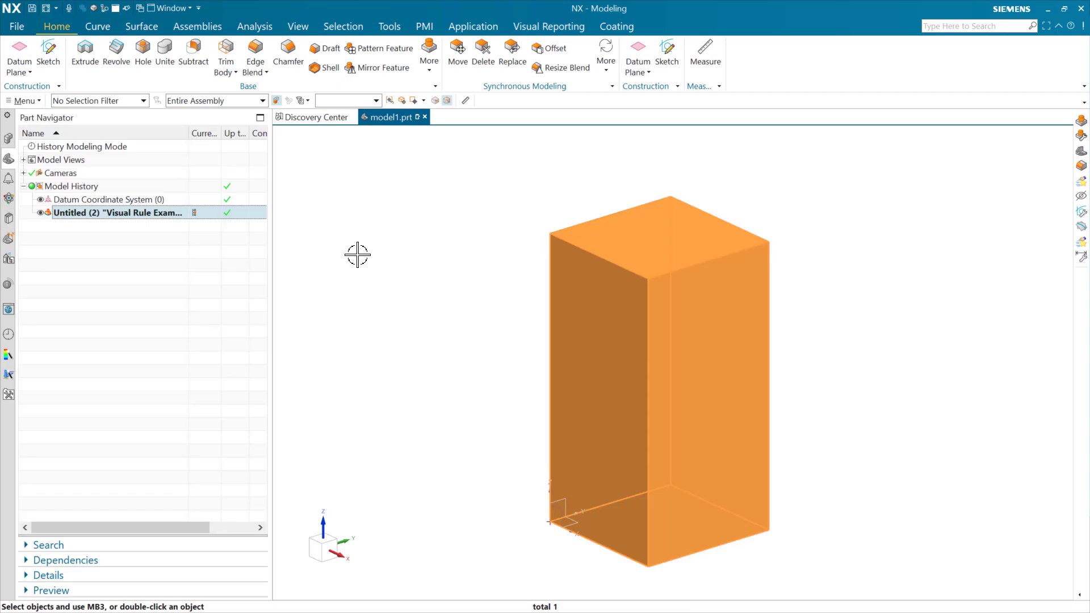
- Edit the Visual Rule Example feature in model1.prt and set its block height to 300 mm
{"action": "double_click", "coordinate": [150, 212]}
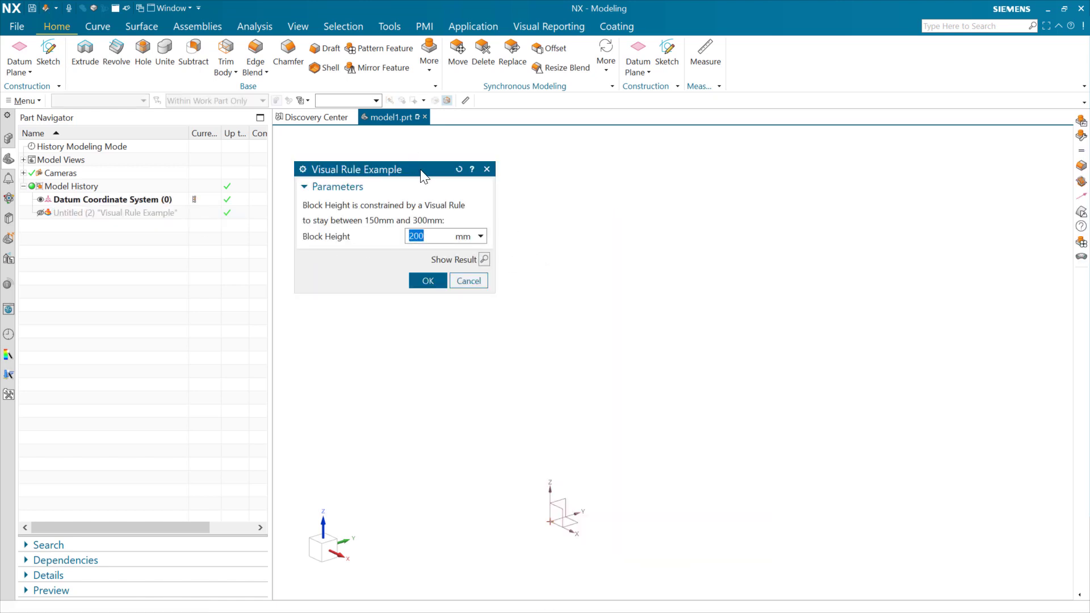
{"action": "left_click_drag", "start_coordinate": [423, 176], "coordinate": [442, 203]}
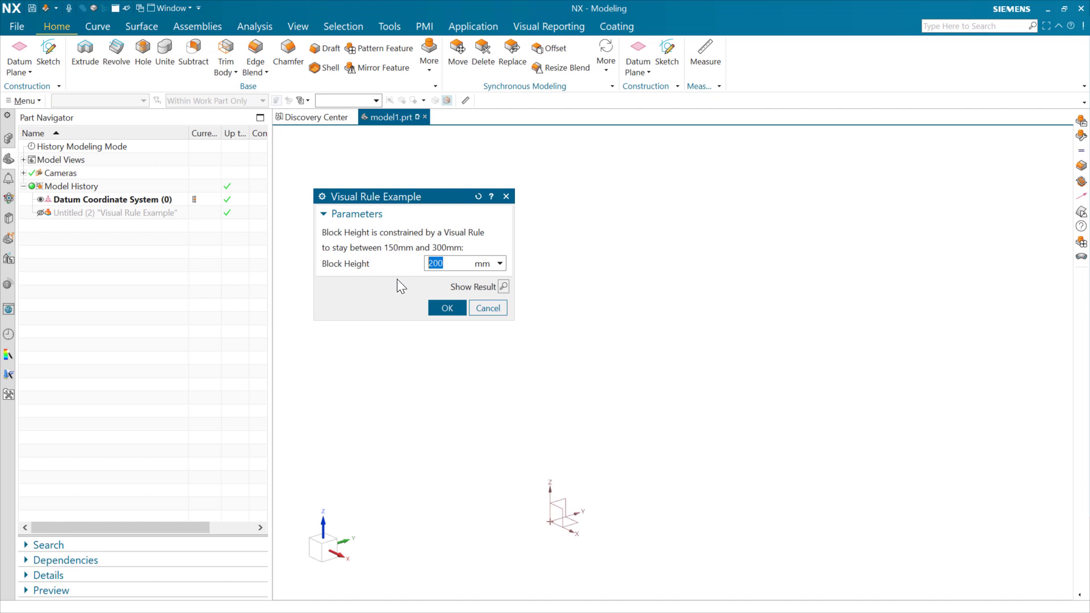
{"action": "type", "text": "300"}
{"action": "left_click", "coordinate": [457, 311]}
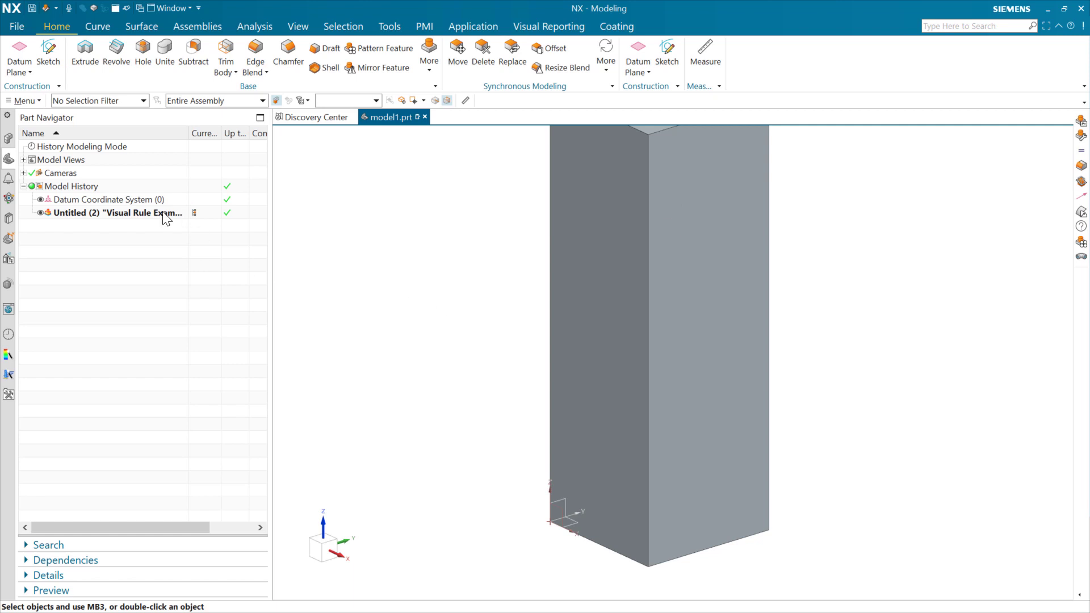
- Reopen the Visual Rule Example feature for editing and try a block height of 500 mm
{"action": "double_click", "coordinate": [166, 217]}
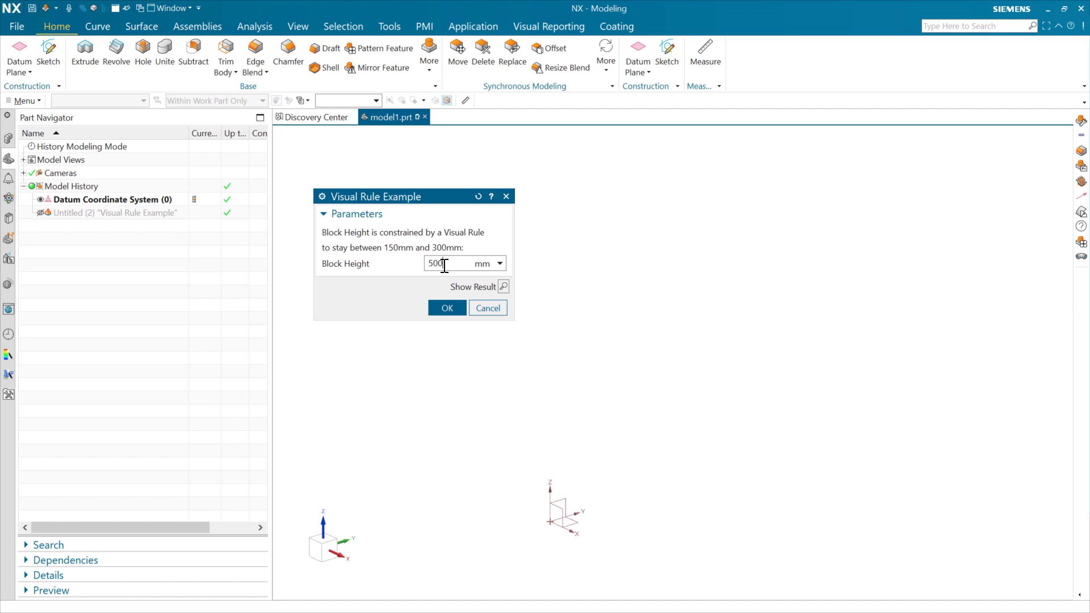
{"action": "key", "text": "ctrl+a"}
{"action": "left_click", "coordinate": [449, 264]}
{"action": "key", "text": "Return"}
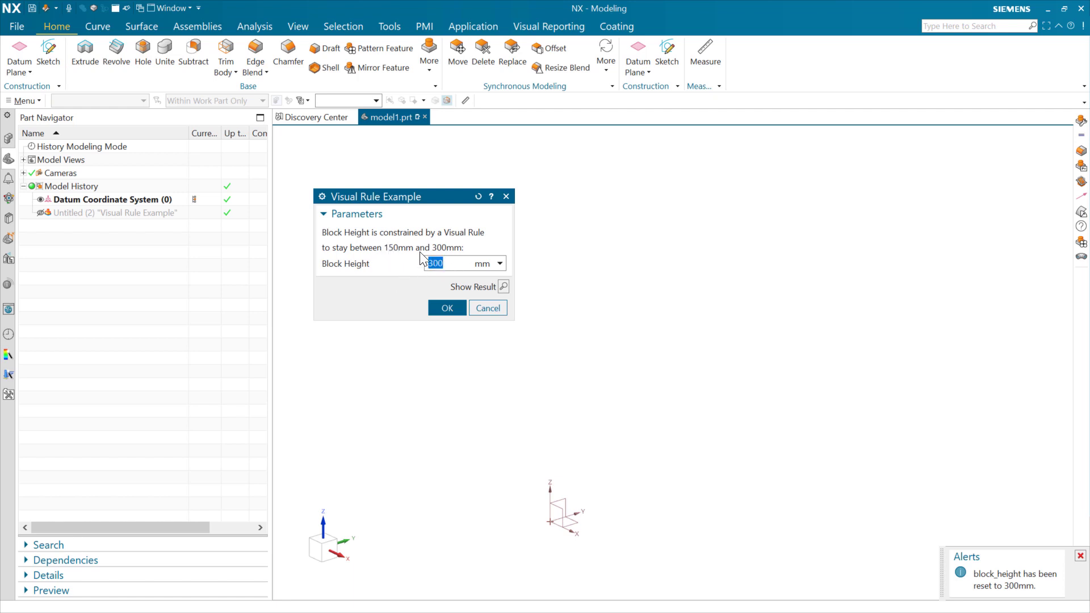
- Set the block height to 150 mm and accept the feature edit
{"action": "type", "text": "150"}
{"action": "left_click", "coordinate": [438, 263]}
{"action": "key", "text": "Return"}
{"action": "left_click", "coordinate": [446, 309]}
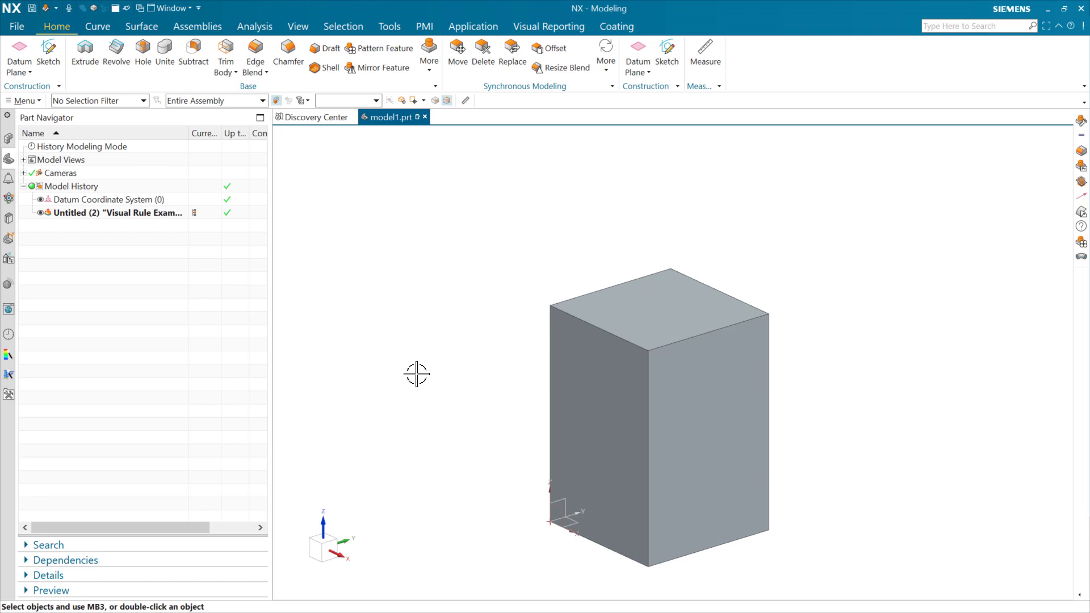
- Open the Visual Rule Example template part from FT_Examples_NX2212 in the Reuse Library
{"action": "left_click", "coordinate": [9, 221]}
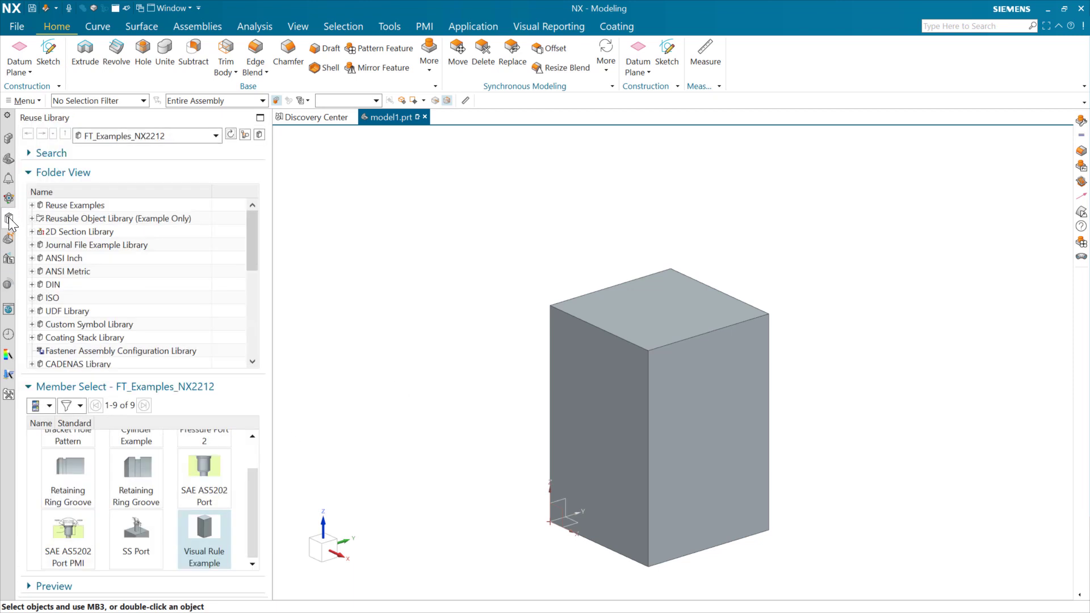
{"action": "right_click", "coordinate": [216, 536]}
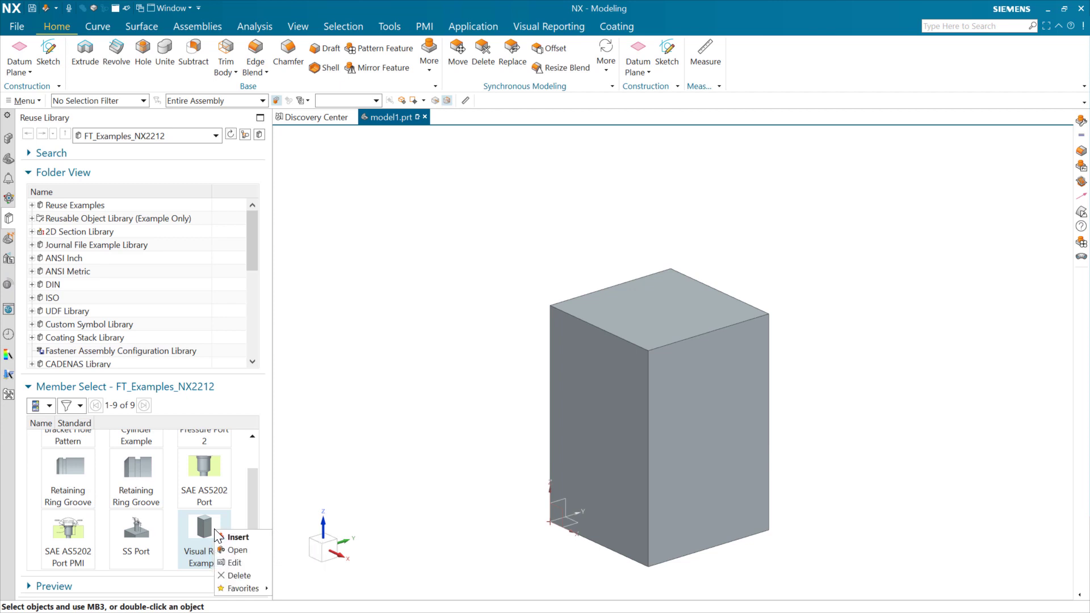
{"action": "left_click", "coordinate": [244, 556]}
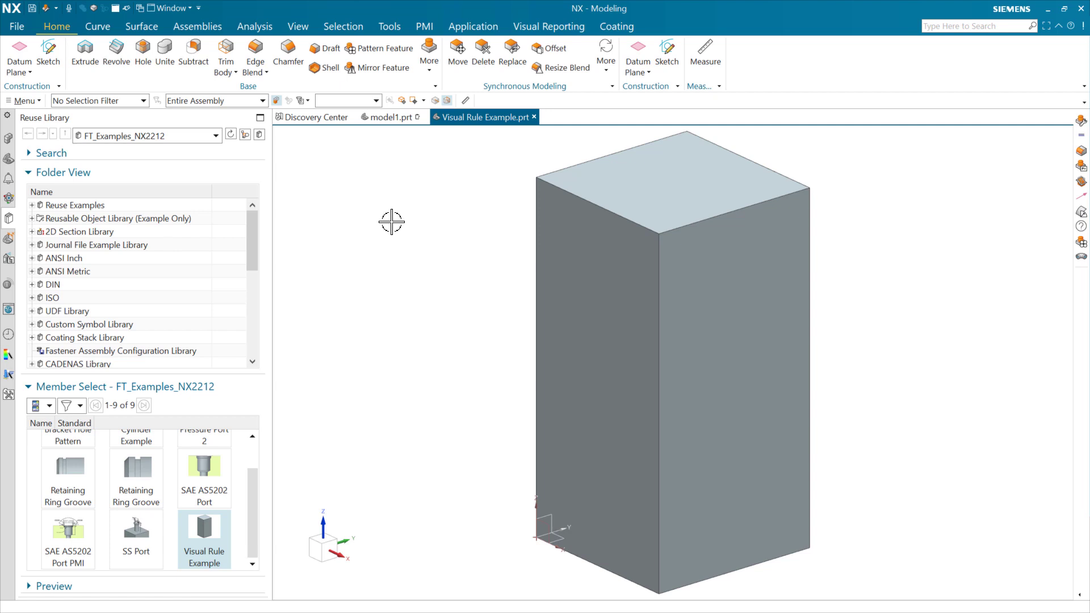
- Examine the template part's model history, including the block contained in the Visual Rule Example feature
{"action": "left_click", "coordinate": [389, 28]}
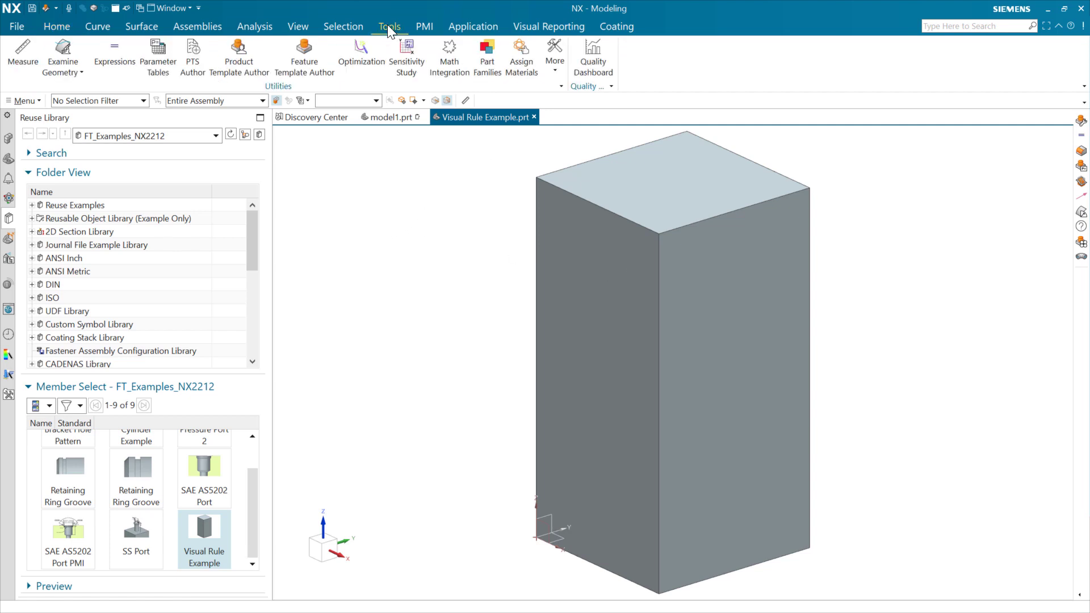
{"action": "left_click", "coordinate": [8, 159]}
{"action": "left_click", "coordinate": [107, 230]}
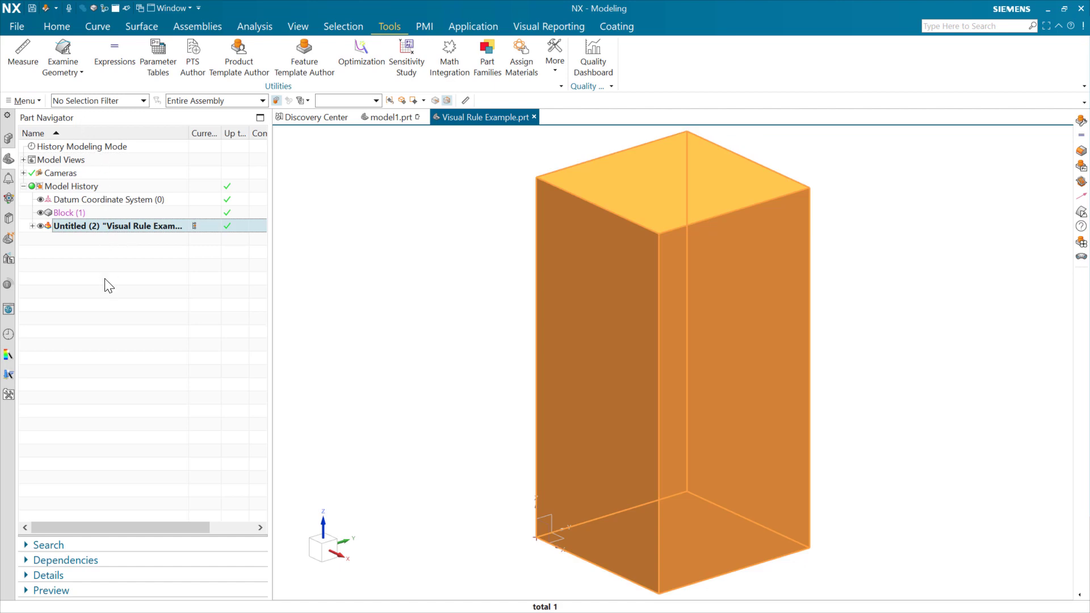
{"action": "left_click", "coordinate": [32, 226]}
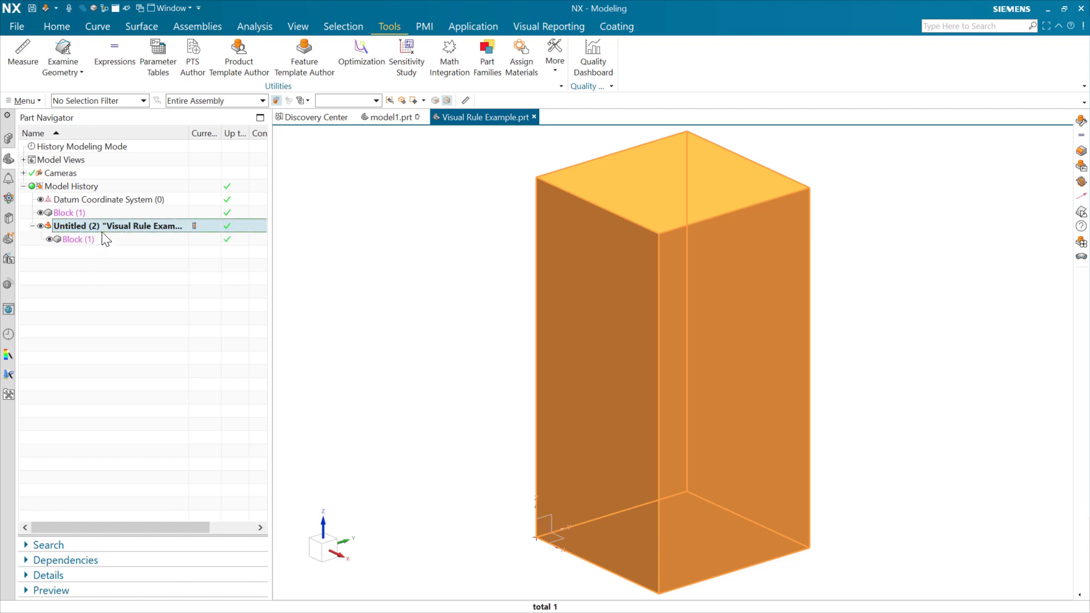
{"action": "left_click", "coordinate": [73, 237]}
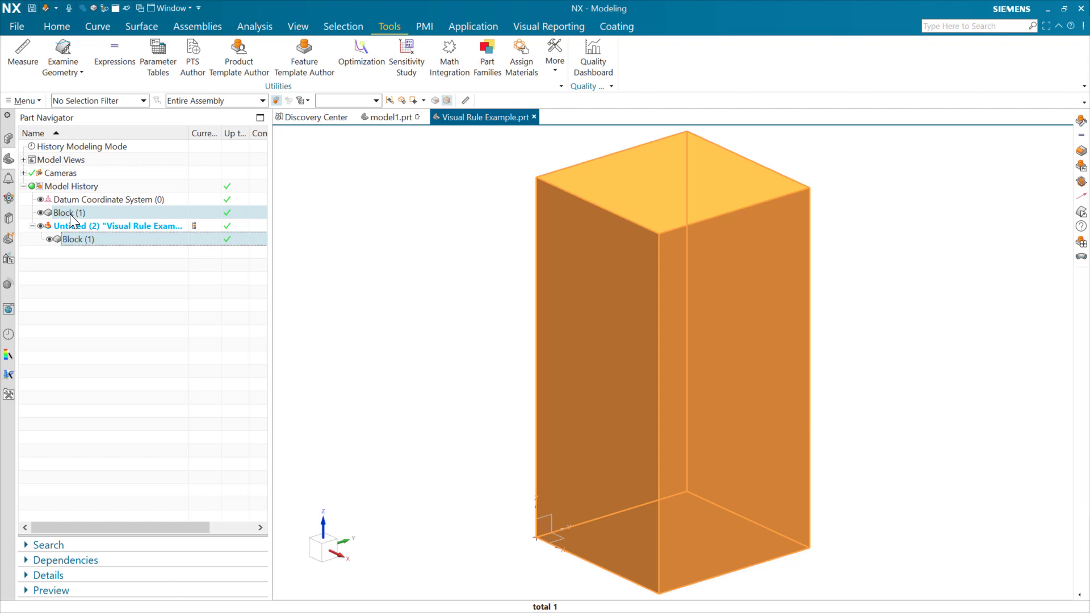
{"action": "left_click", "coordinate": [341, 226]}
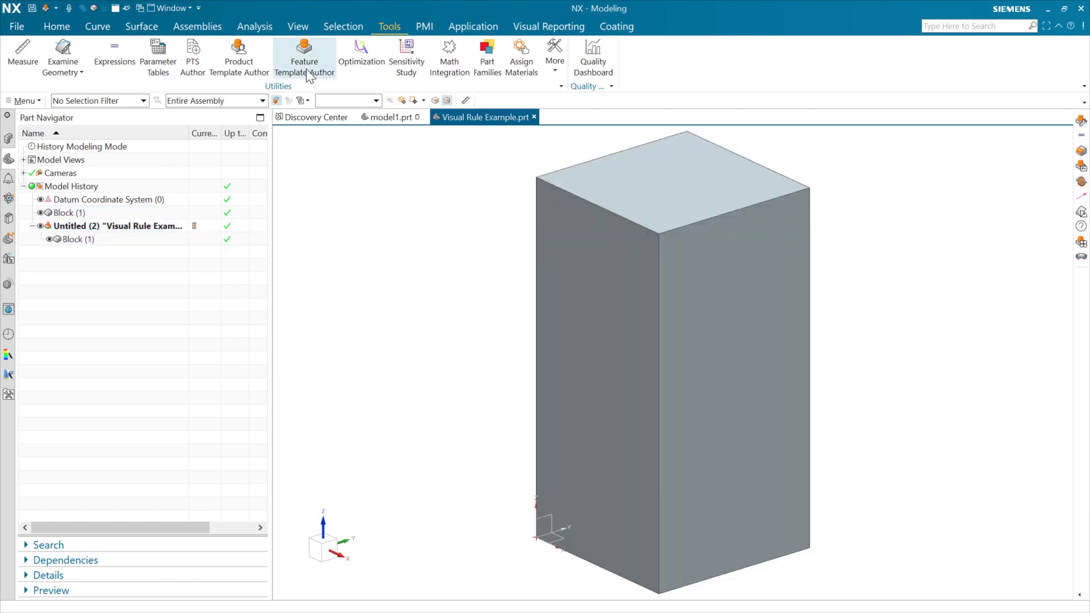
- Open the template's interface configuration in Feature Template Author and examine the Block Height number's value-change action and its rule options
{"action": "left_click", "coordinate": [311, 69]}
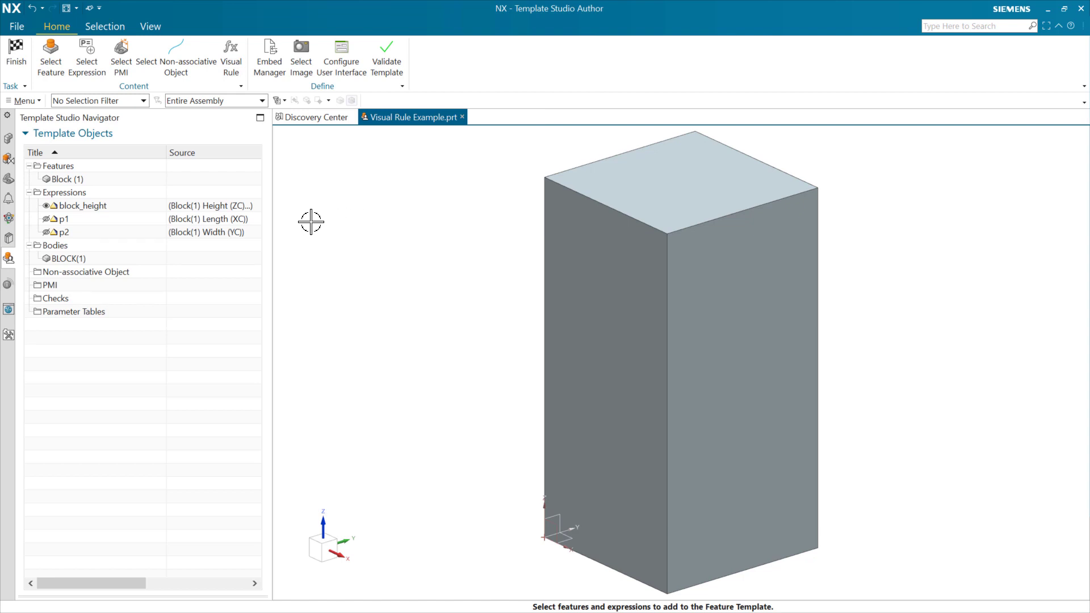
{"action": "left_click", "coordinate": [343, 73]}
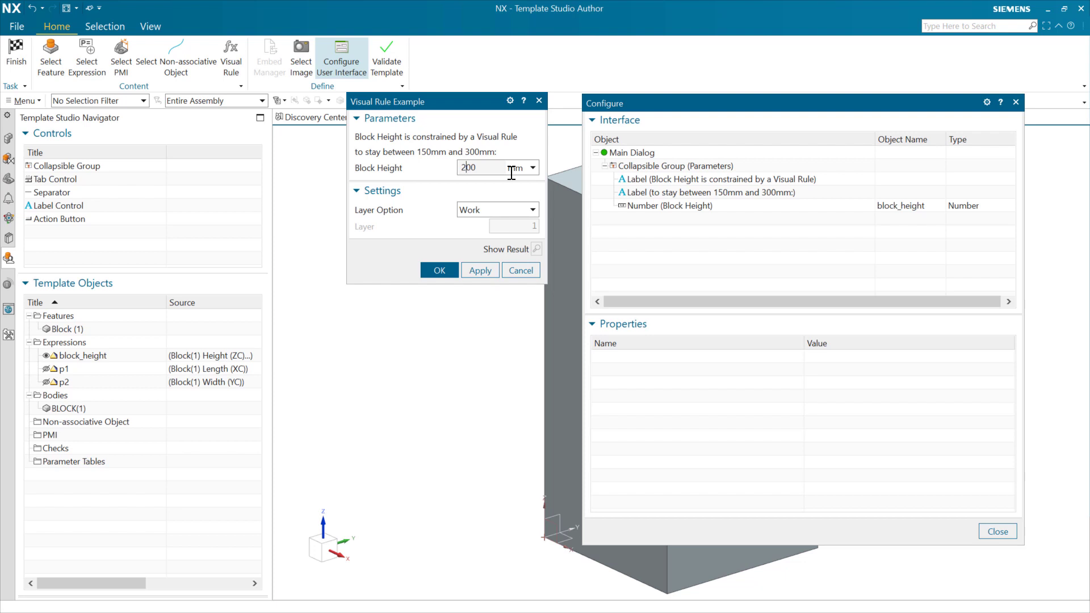
{"action": "left_click", "coordinate": [699, 211]}
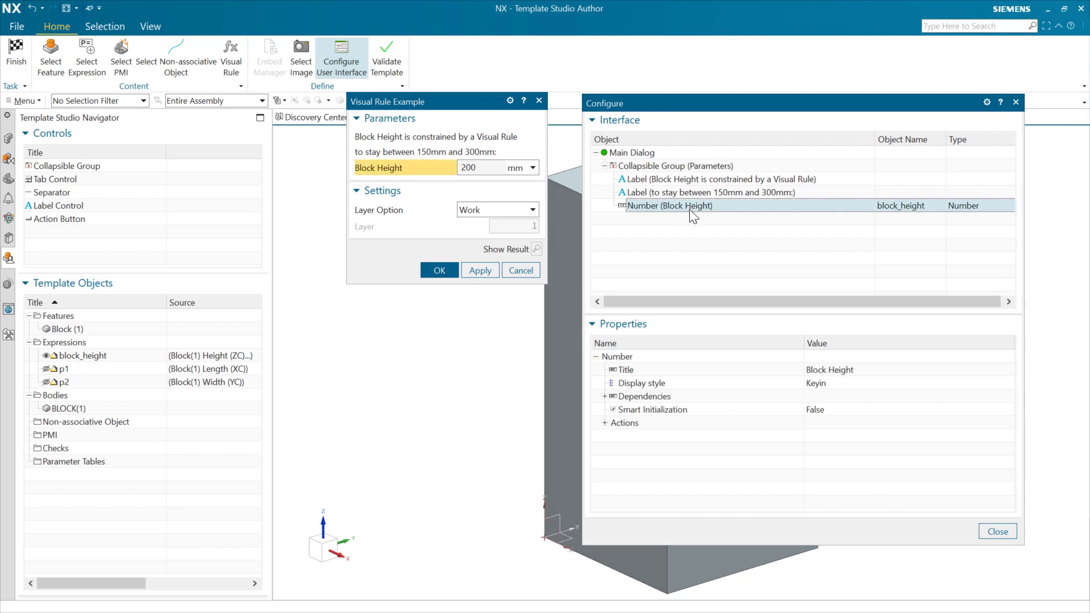
{"action": "left_click", "coordinate": [605, 423]}
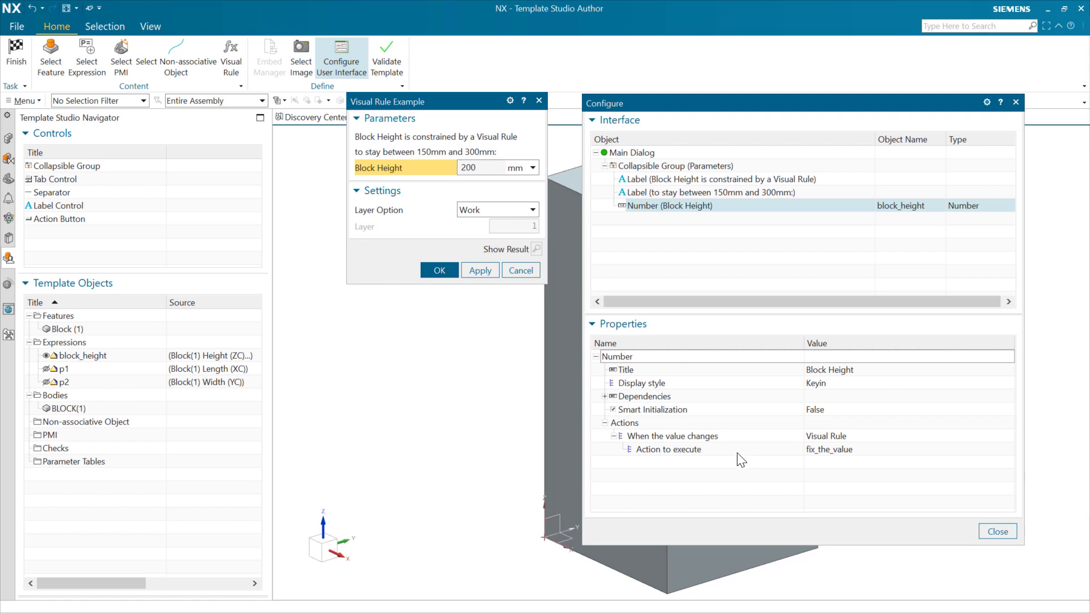
{"action": "left_click", "coordinate": [858, 435]}
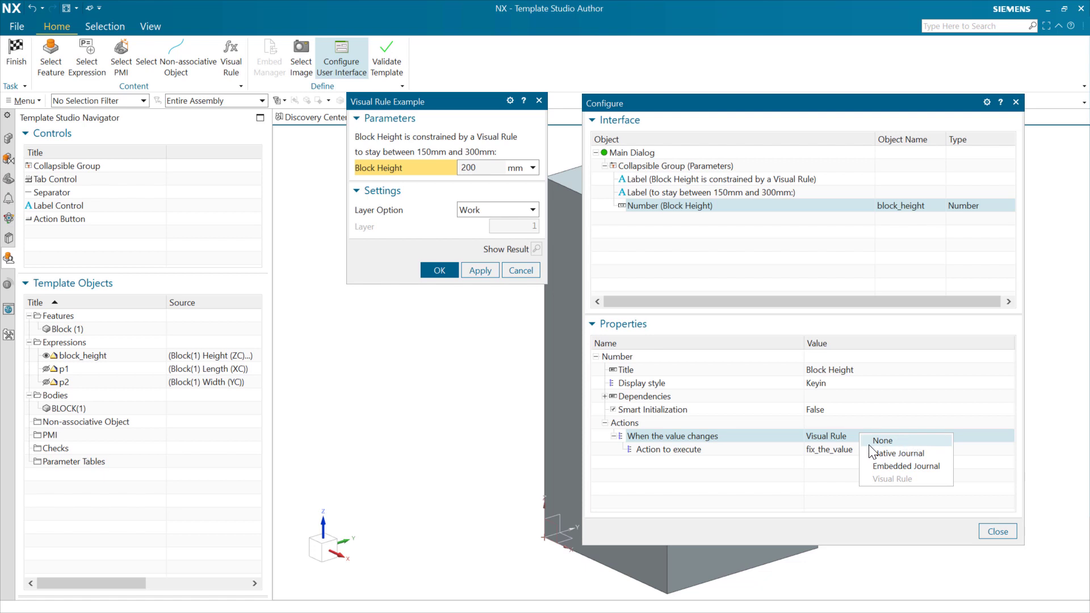
{"action": "left_click", "coordinate": [831, 495]}
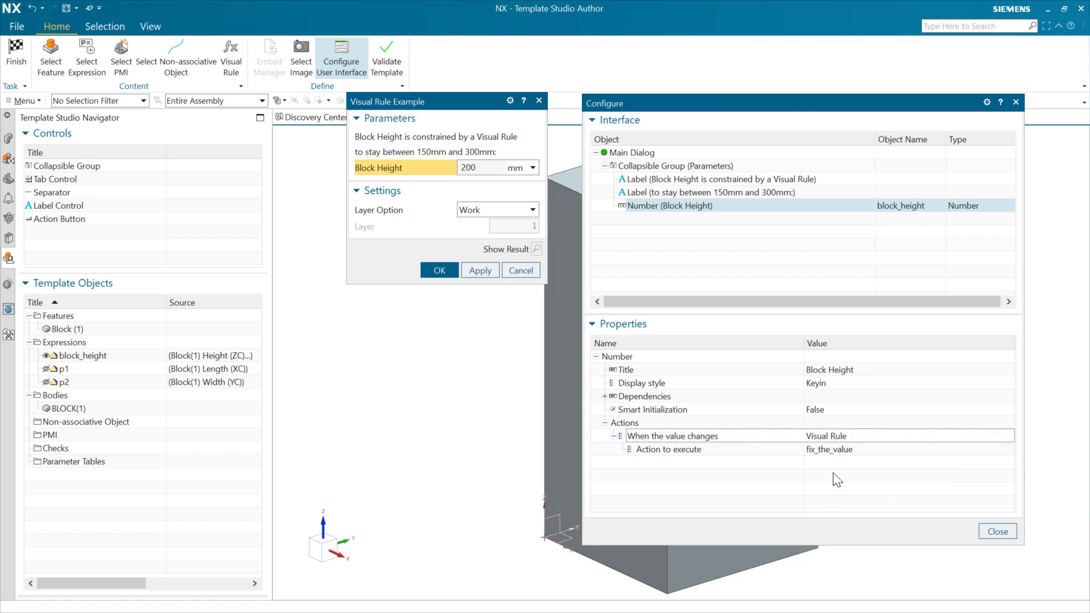
{"action": "left_click", "coordinate": [868, 451]}
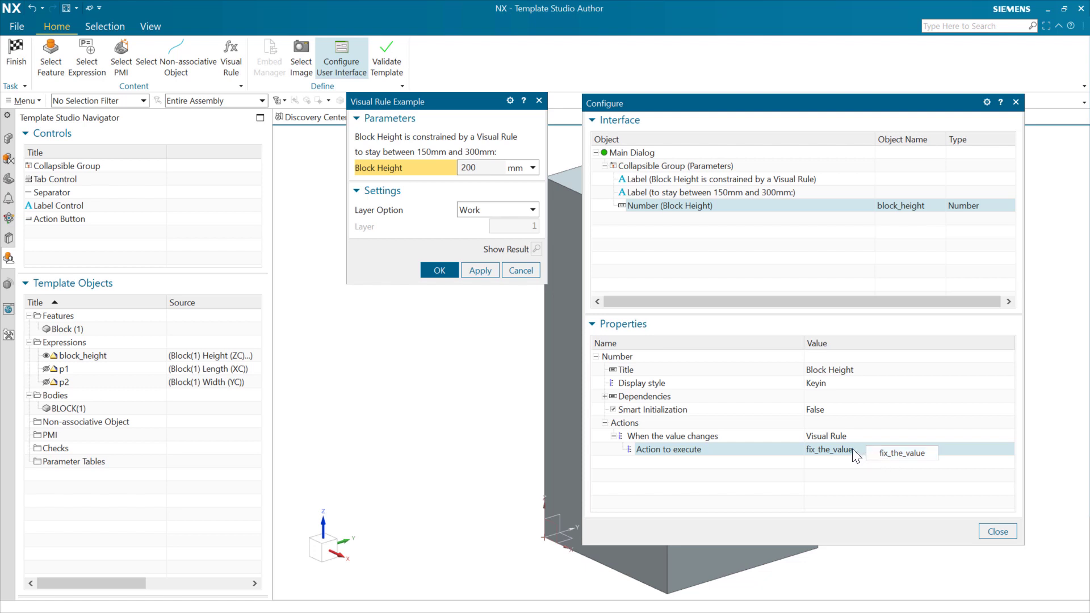
{"action": "left_click", "coordinate": [890, 482]}
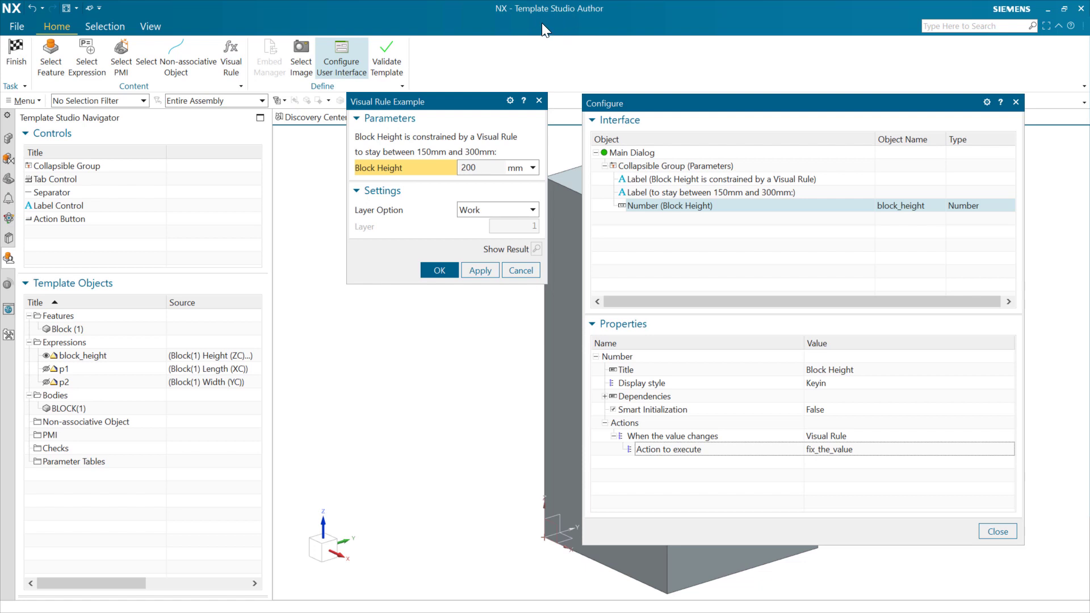
- Open the Visual Rule editor and display the fix_the_value rule
{"action": "left_click", "coordinate": [231, 68]}
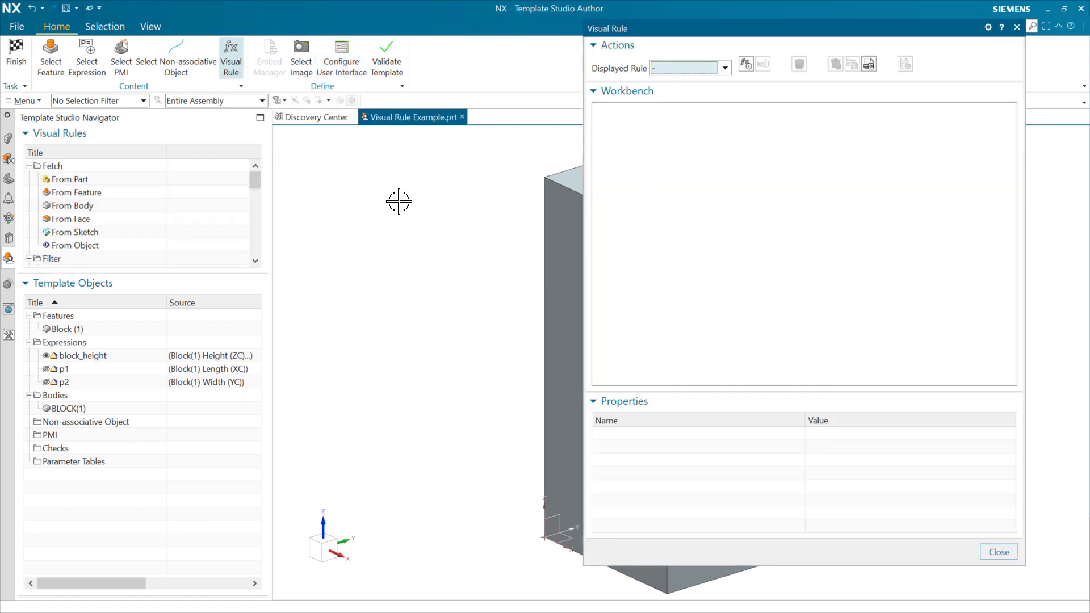
{"action": "left_click", "coordinate": [726, 68]}
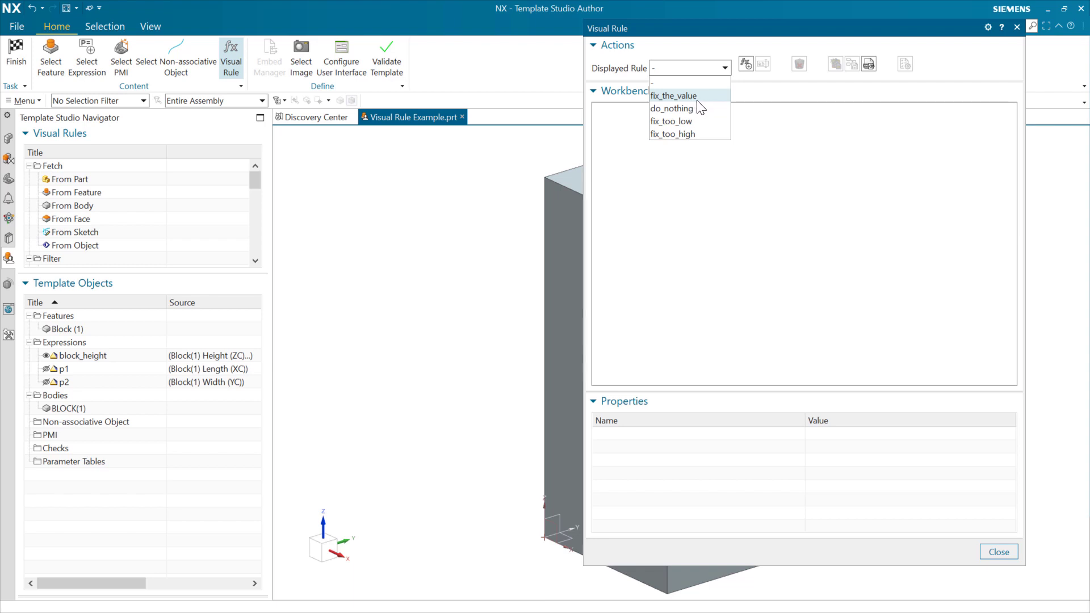
{"action": "left_click", "coordinate": [702, 97]}
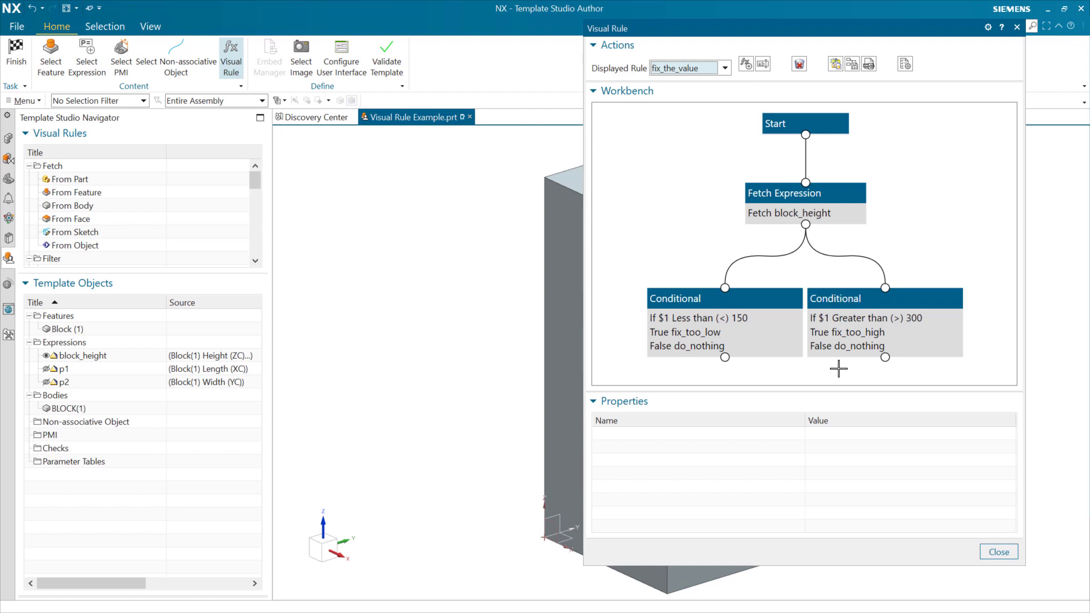
- Examine the properties of the less-than-150 conditional in fix_the_value, including the options for its true and false actions
{"action": "left_click", "coordinate": [773, 301]}
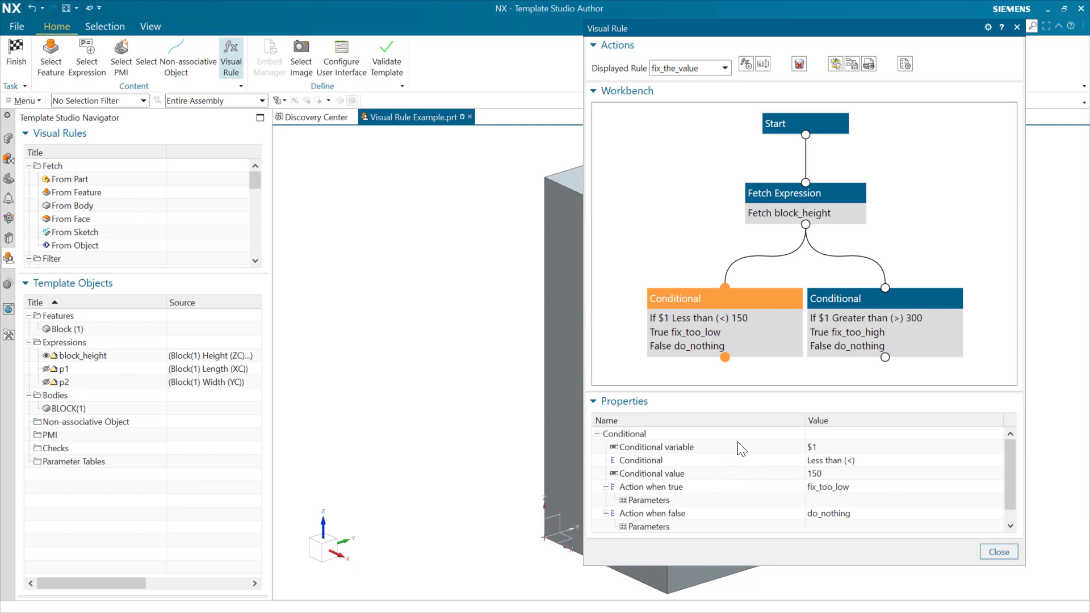
{"action": "left_click", "coordinate": [887, 486]}
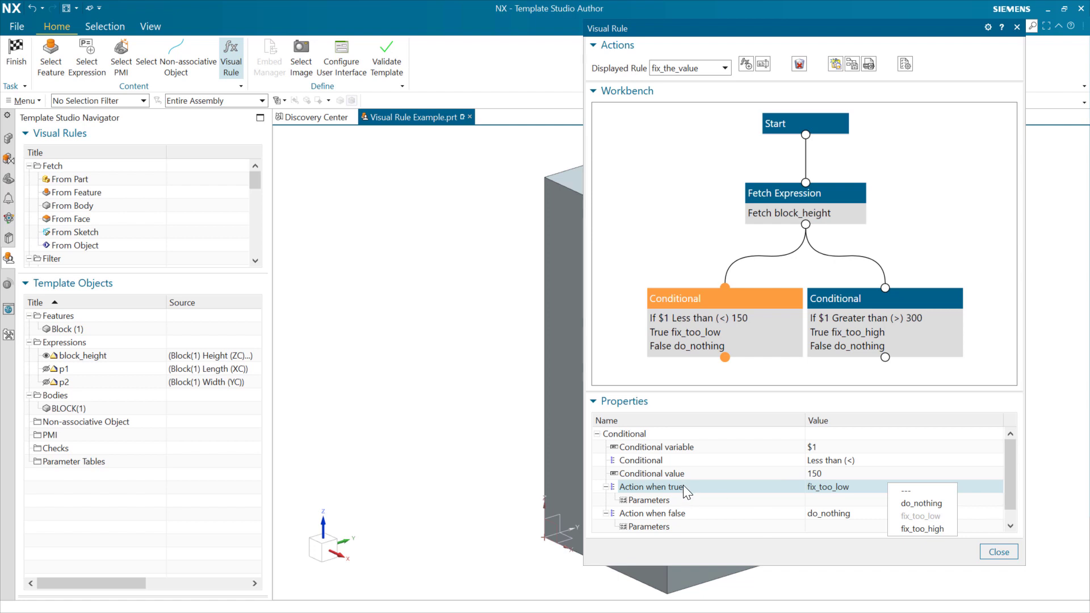
{"action": "left_click", "coordinate": [796, 513]}
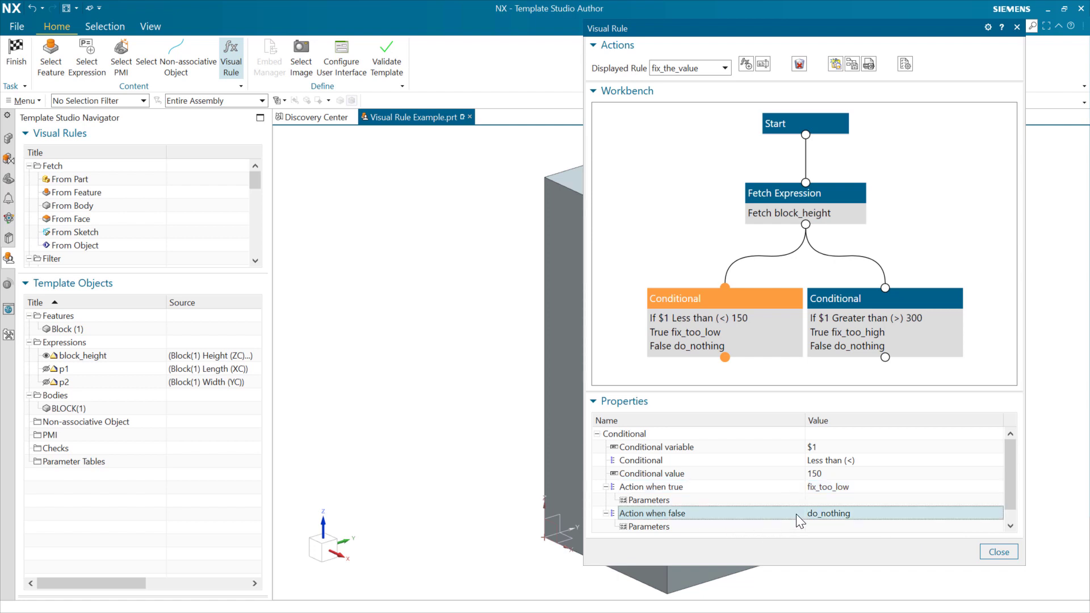
{"action": "left_click", "coordinate": [836, 514]}
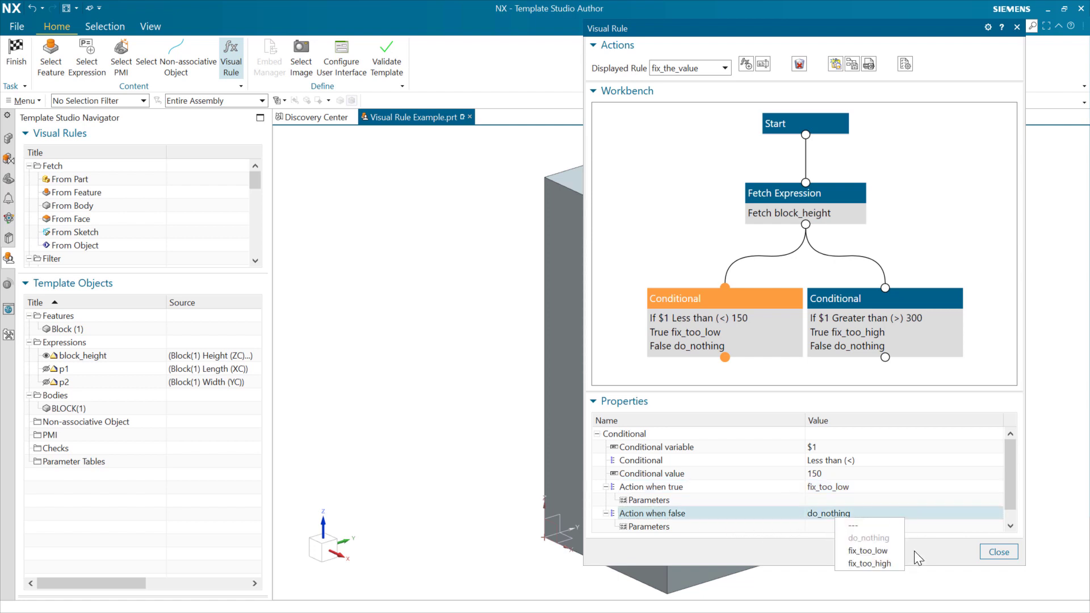
{"action": "left_click", "coordinate": [908, 514]}
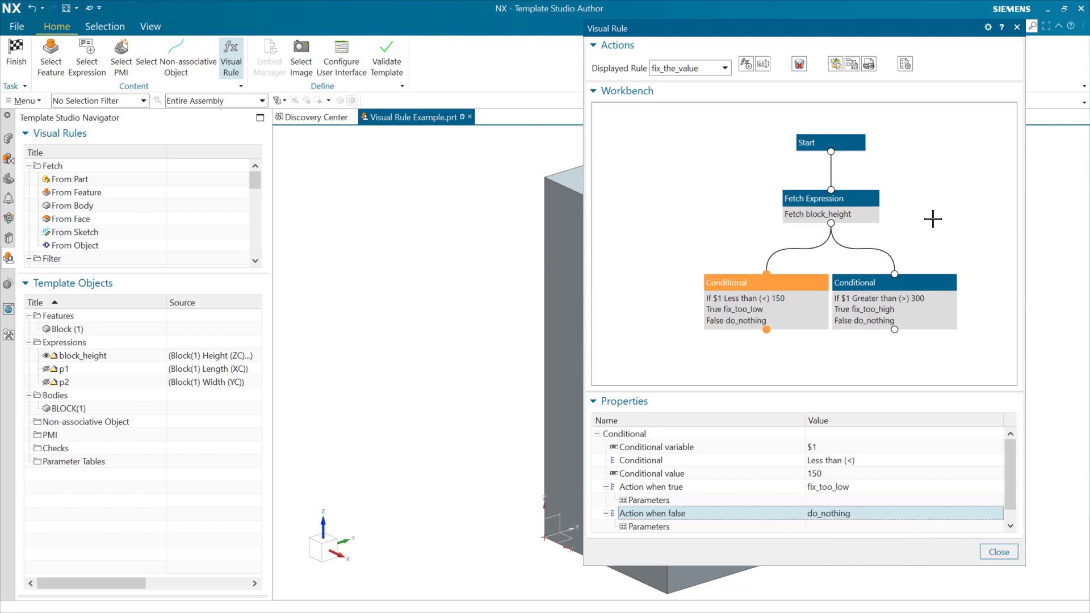
{"action": "scroll", "coordinate": [934, 222], "scroll_direction": "down", "scroll_amount": 1}
{"action": "left_click", "coordinate": [809, 346]}
- Display the fix_too_low rule and examine the properties of its Set Expression Value, Concatenate and UI Alert nodes
{"action": "left_click", "coordinate": [704, 69]}
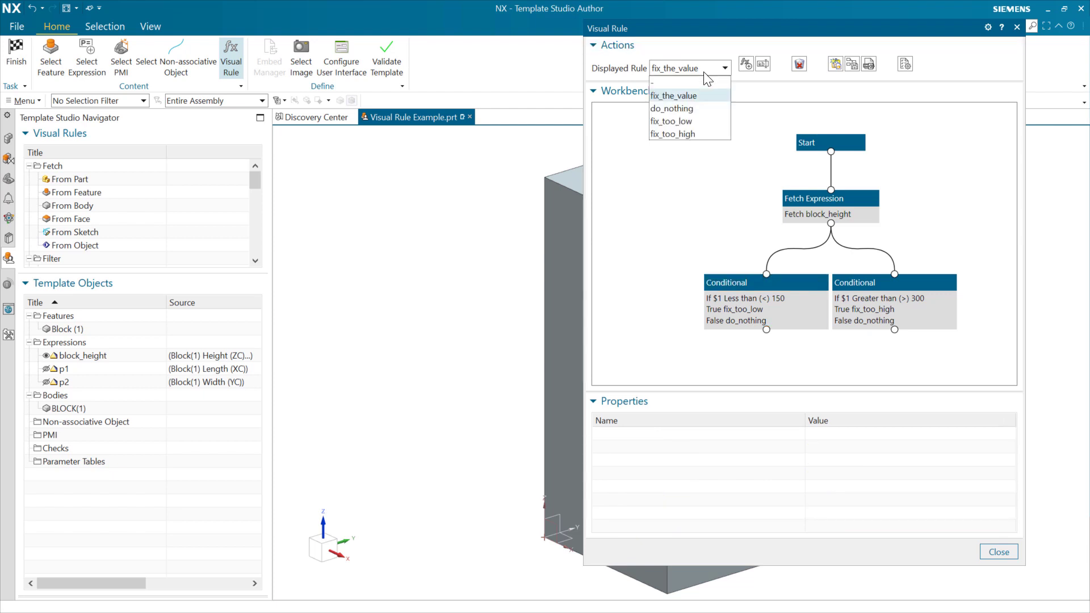
{"action": "left_click", "coordinate": [704, 121]}
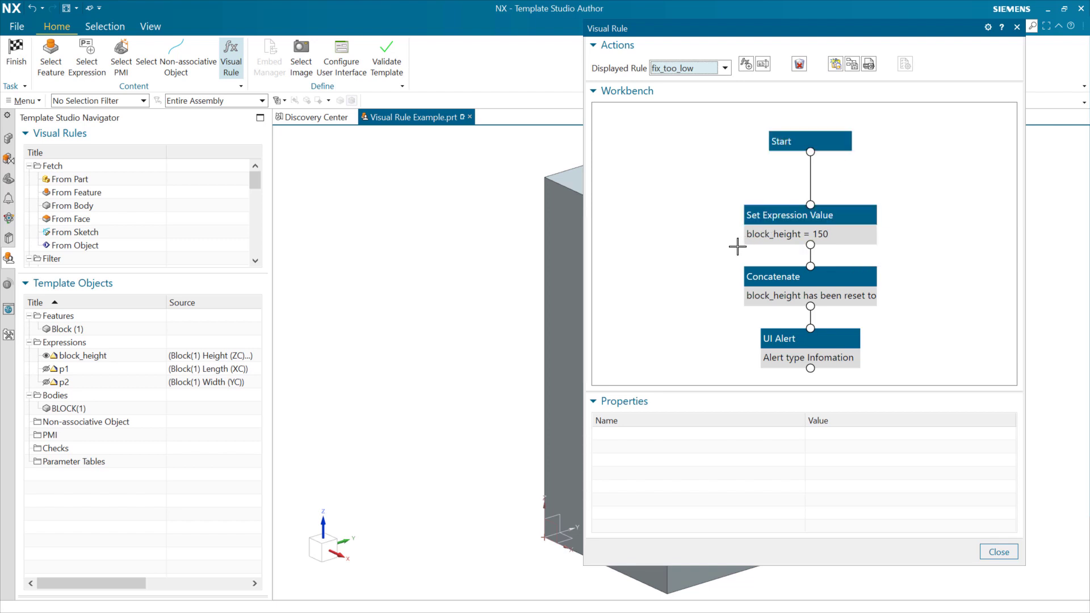
{"action": "left_click", "coordinate": [784, 216]}
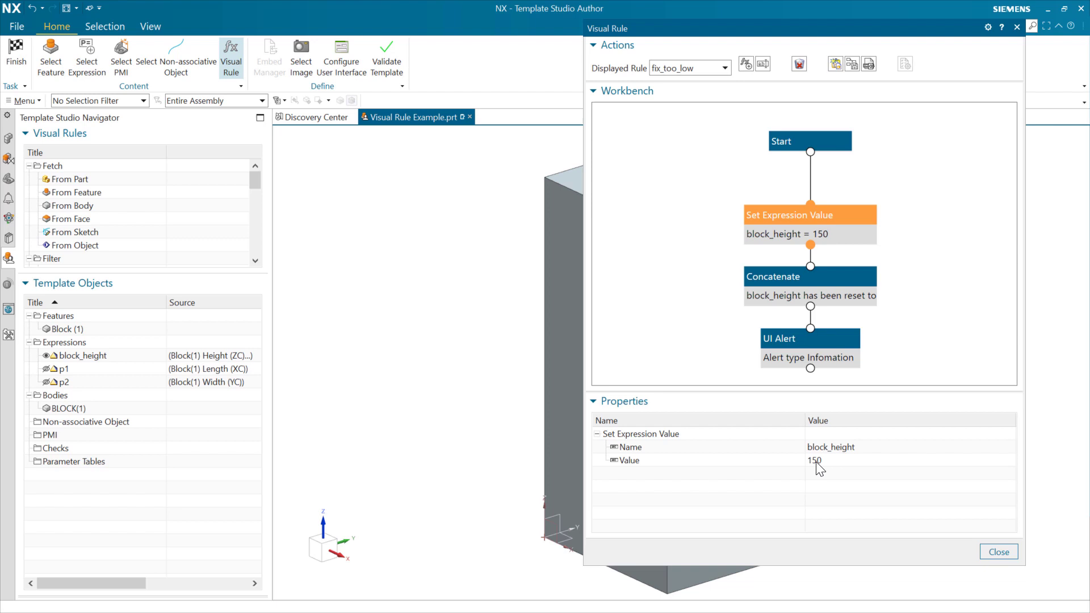
{"action": "left_click", "coordinate": [841, 277]}
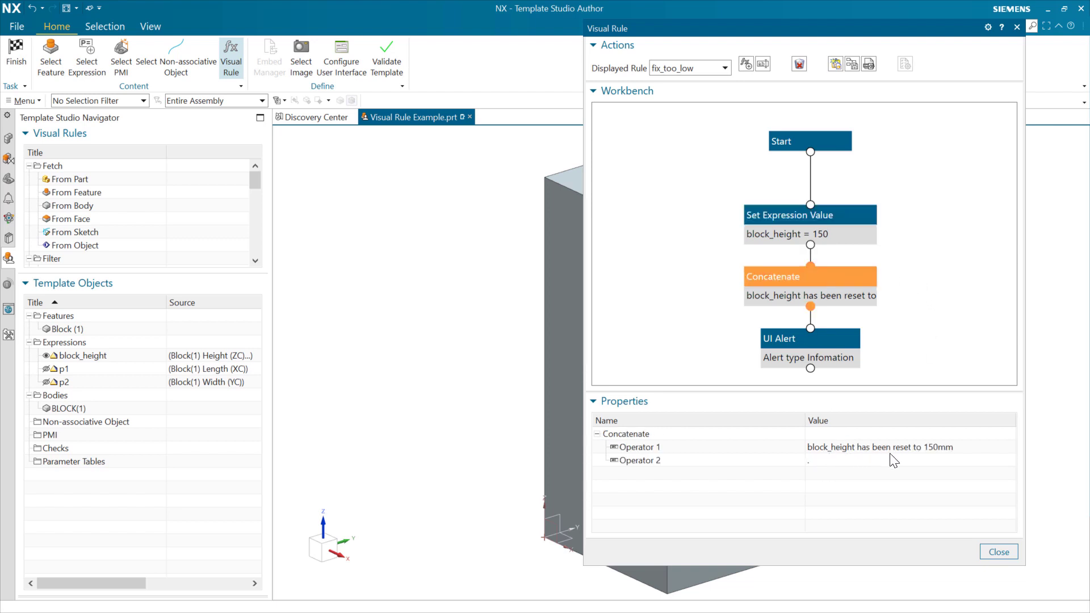
{"action": "left_click", "coordinate": [840, 341]}
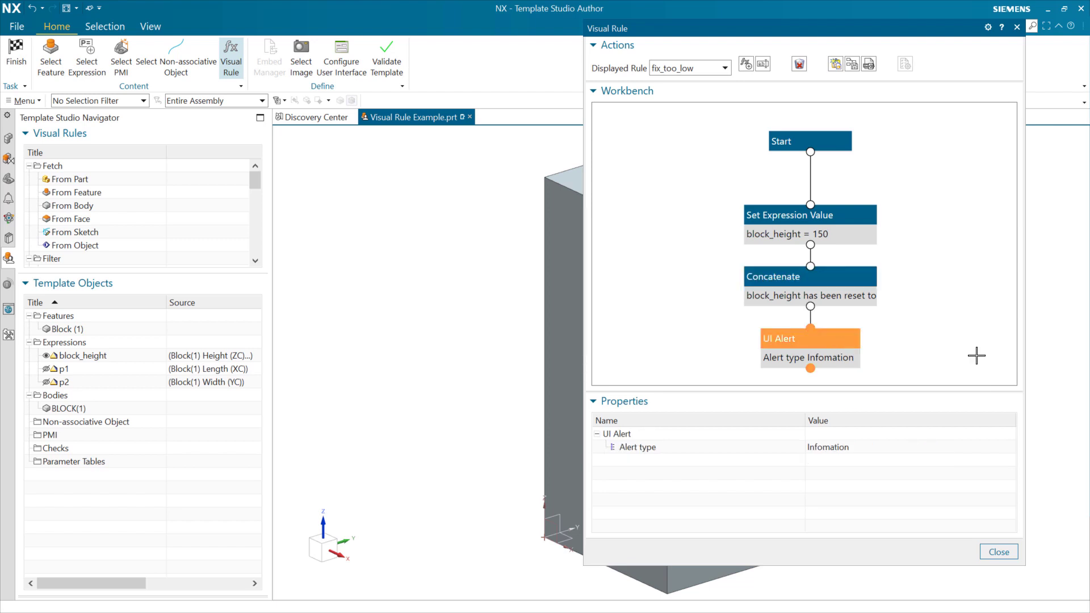
- Recheck the Set Expression Value node in fix_too_low, and examine the nodes of the fix_too_high and do_nothing rules
{"action": "left_click", "coordinate": [852, 215]}
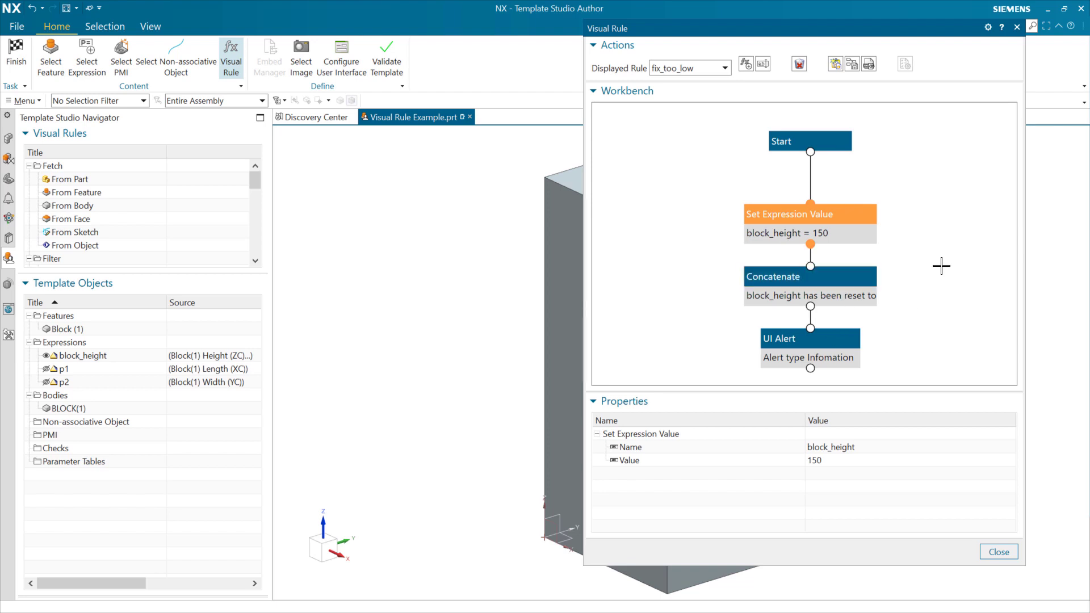
{"action": "left_click", "coordinate": [695, 70]}
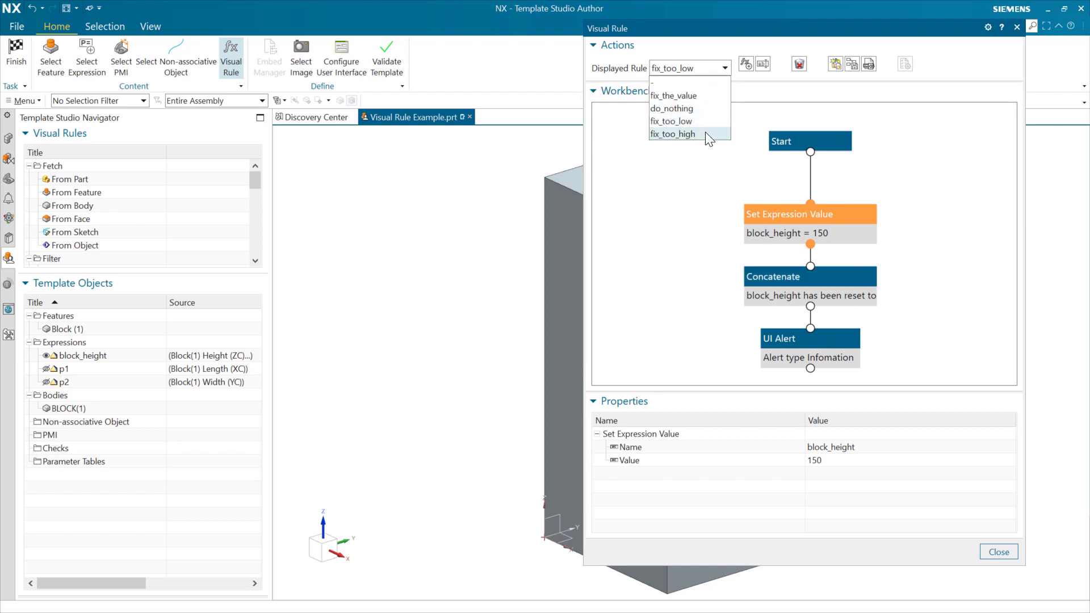
{"action": "left_click", "coordinate": [687, 134]}
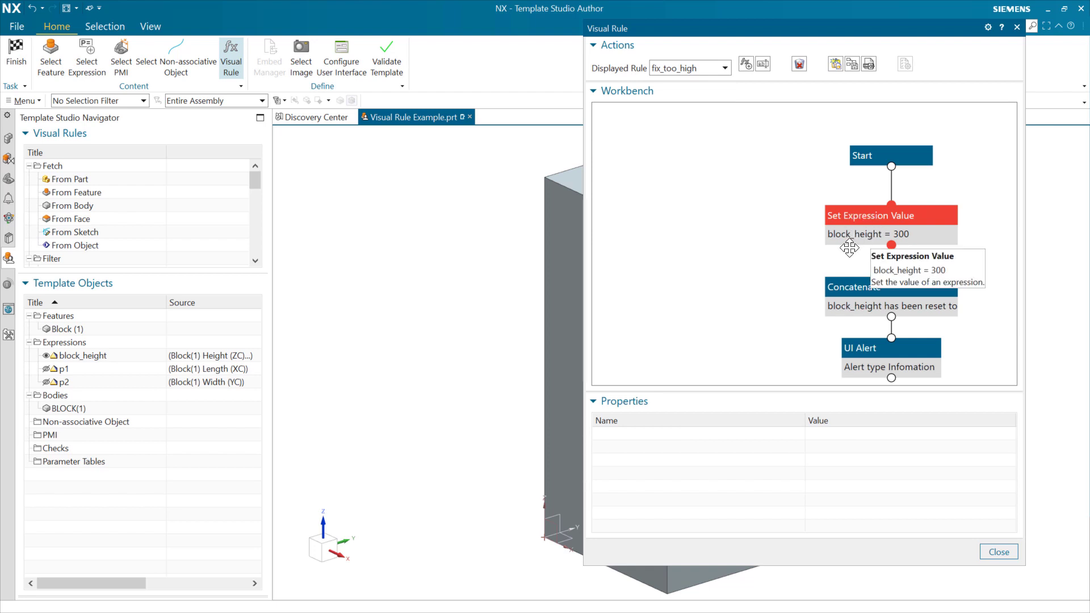
{"action": "left_click", "coordinate": [851, 290]}
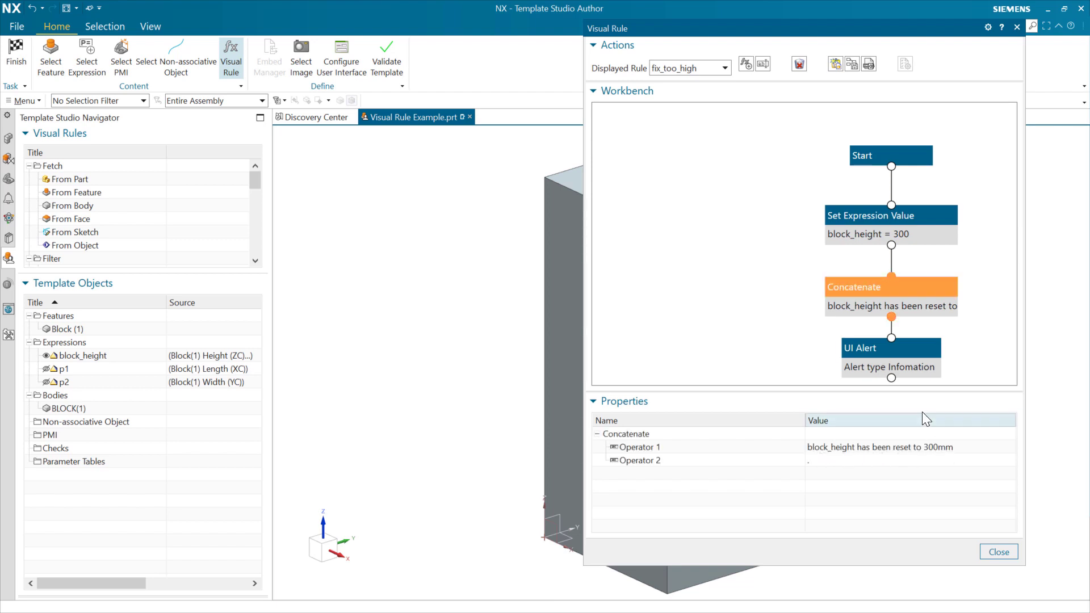
{"action": "left_click", "coordinate": [903, 353]}
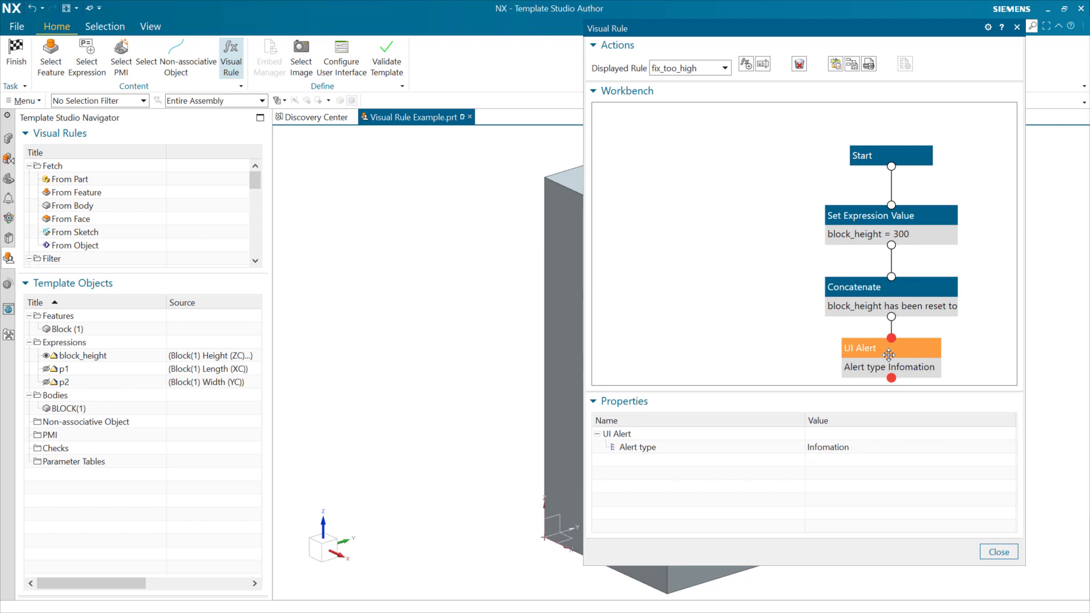
{"action": "left_click", "coordinate": [769, 318]}
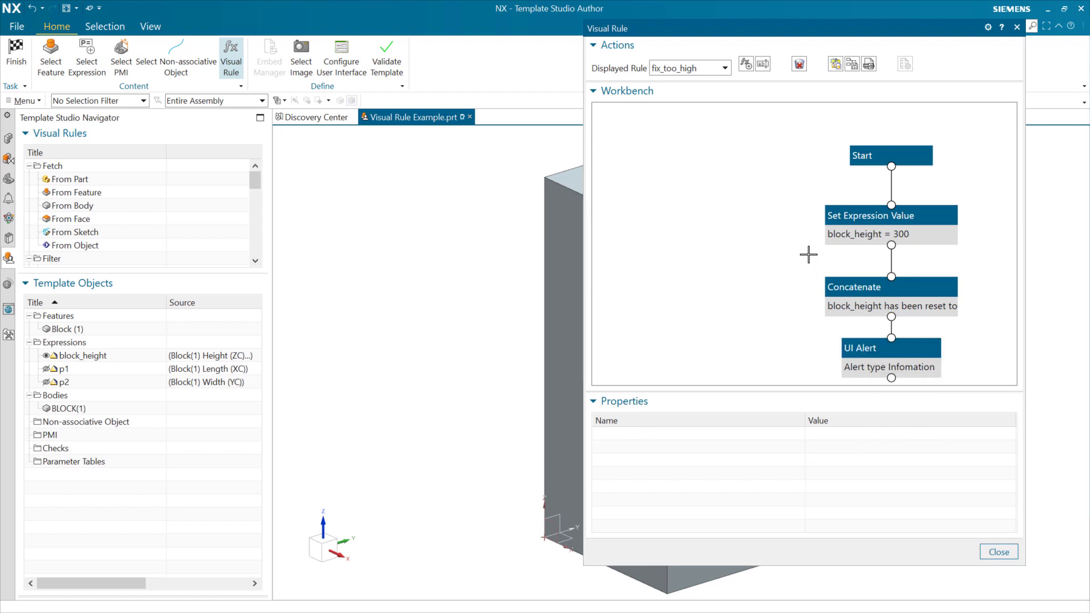
{"action": "left_click", "coordinate": [706, 74]}
{"action": "left_click", "coordinate": [702, 103]}
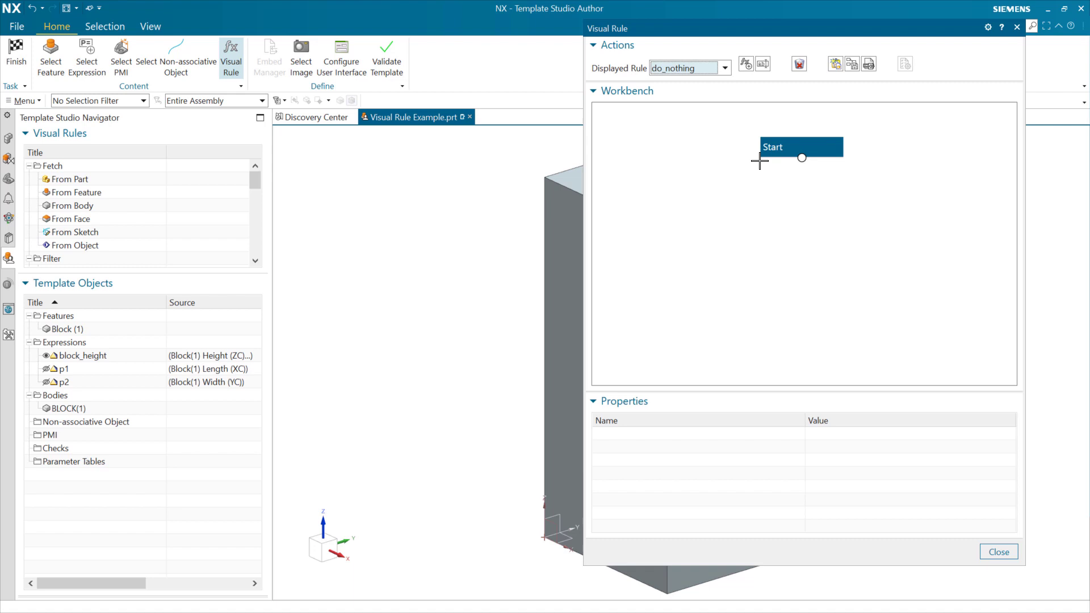
- Return to the fix_the_value rule and add a second Fetch Expression node for block_height, level with the existing one
{"action": "left_click", "coordinate": [724, 69]}
{"action": "left_click", "coordinate": [681, 95]}
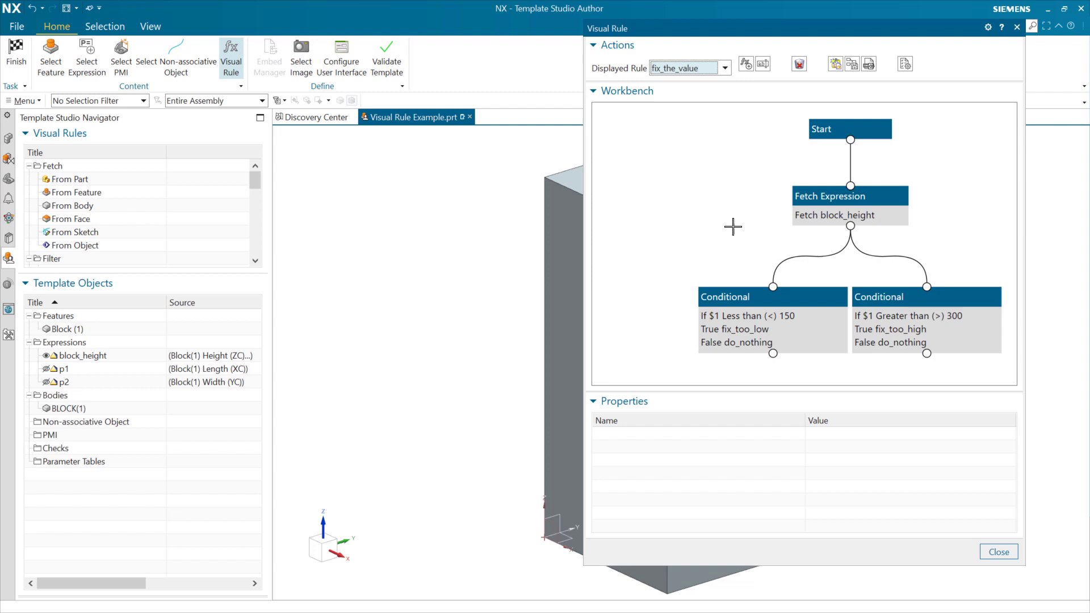
{"action": "left_click_drag", "start_coordinate": [745, 229], "coordinate": [865, 214]}
{"action": "scroll", "coordinate": [857, 224], "scroll_direction": "down", "scroll_amount": 3}
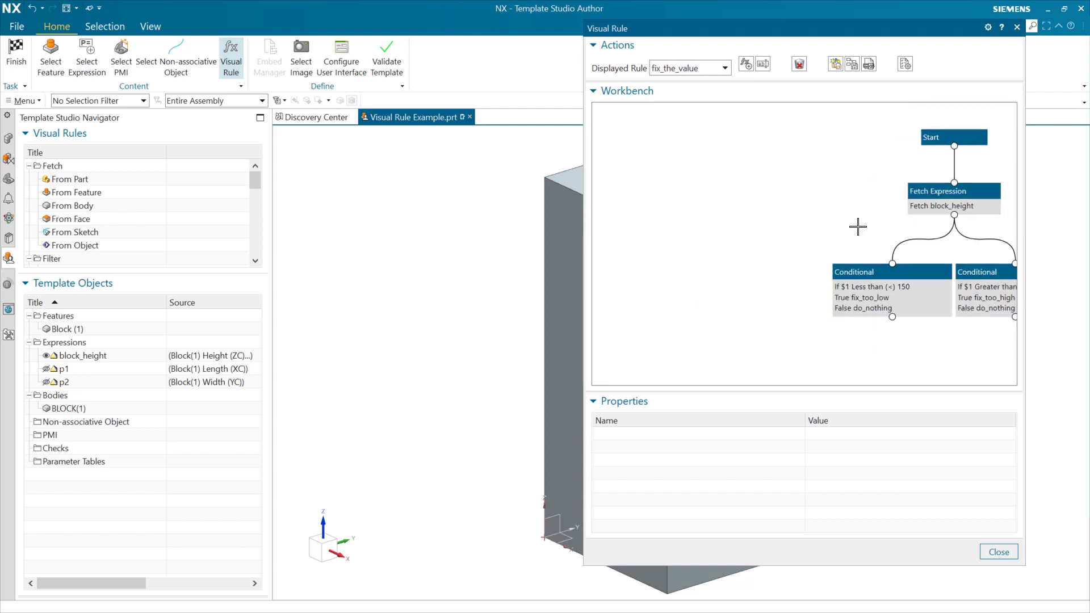
{"action": "scroll", "coordinate": [876, 227], "scroll_direction": "up", "scroll_amount": 3}
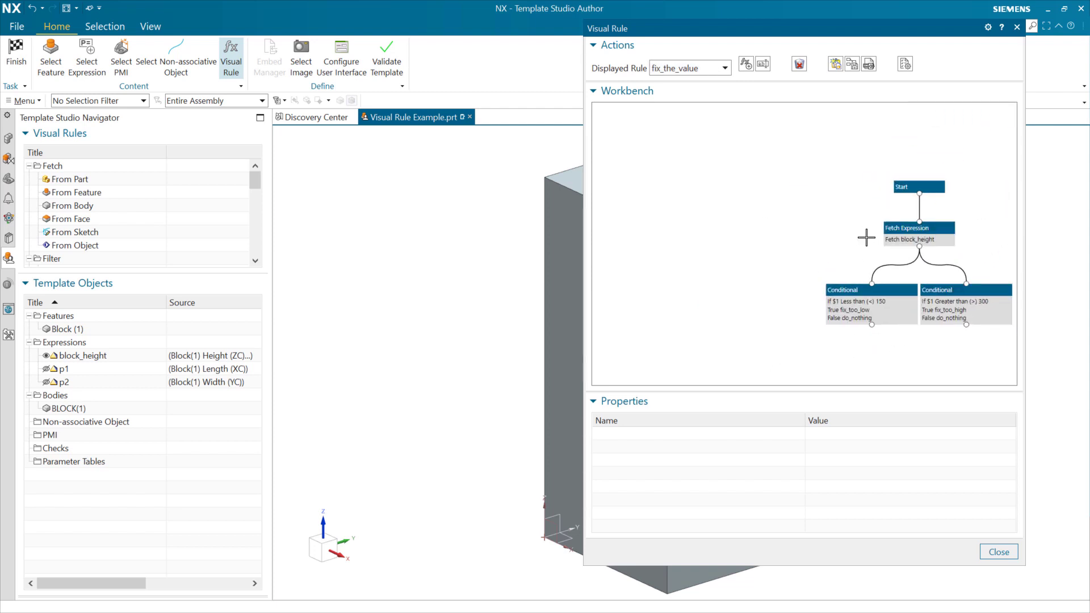
{"action": "left_click_drag", "start_coordinate": [874, 243], "coordinate": [872, 234]}
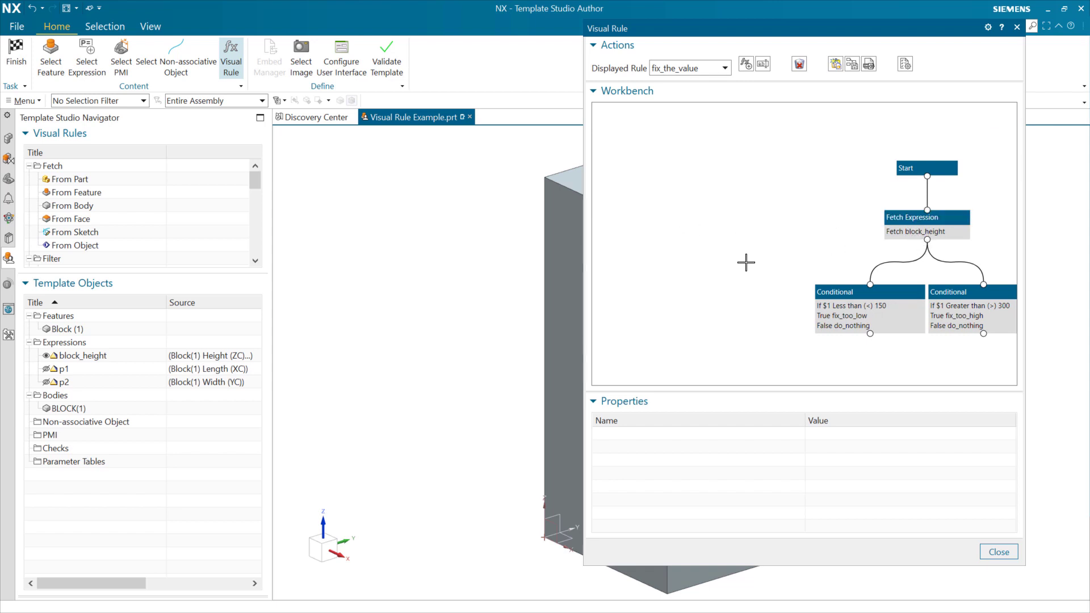
{"action": "left_click", "coordinate": [113, 358]}
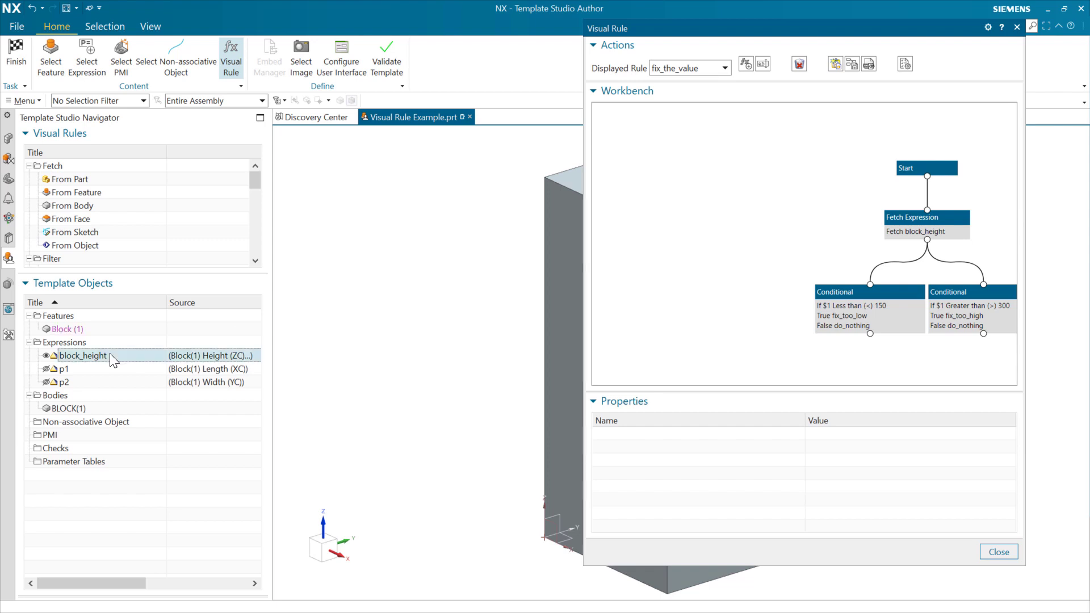
{"action": "left_click_drag", "start_coordinate": [111, 355], "coordinate": [698, 225]}
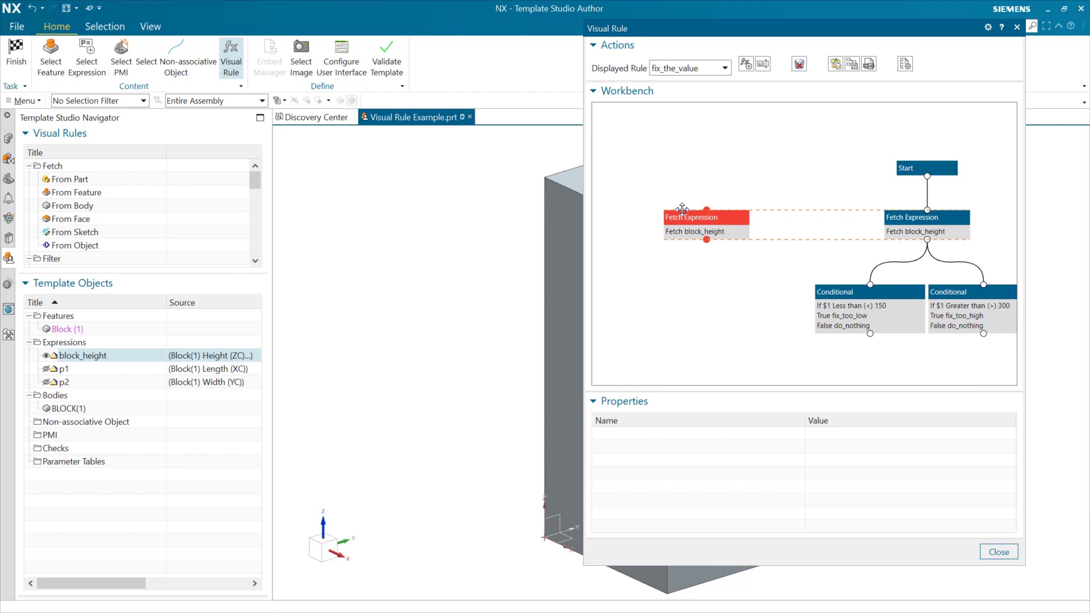
{"action": "left_click_drag", "start_coordinate": [682, 209], "coordinate": [684, 209]}
{"action": "left_click", "coordinate": [738, 252]}
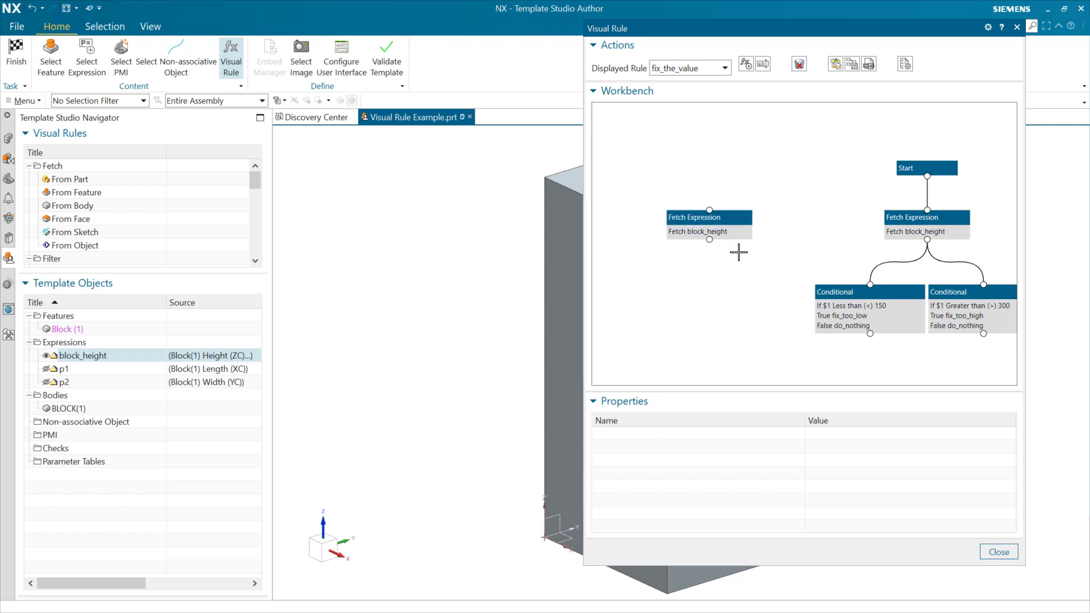
- Connect the output of the Start node to the input of the new block_height Fetch Expression node
{"action": "left_click", "coordinate": [716, 232]}
{"action": "left_click", "coordinate": [745, 293]}
{"action": "left_click_drag", "start_coordinate": [927, 176], "coordinate": [710, 210]}
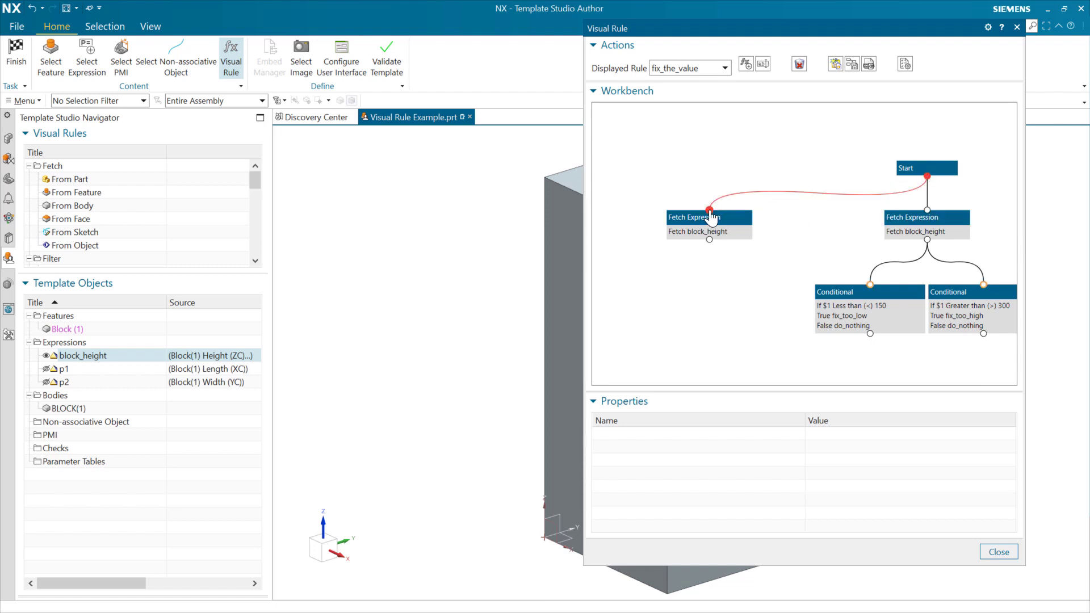
{"action": "left_click", "coordinate": [696, 230]}
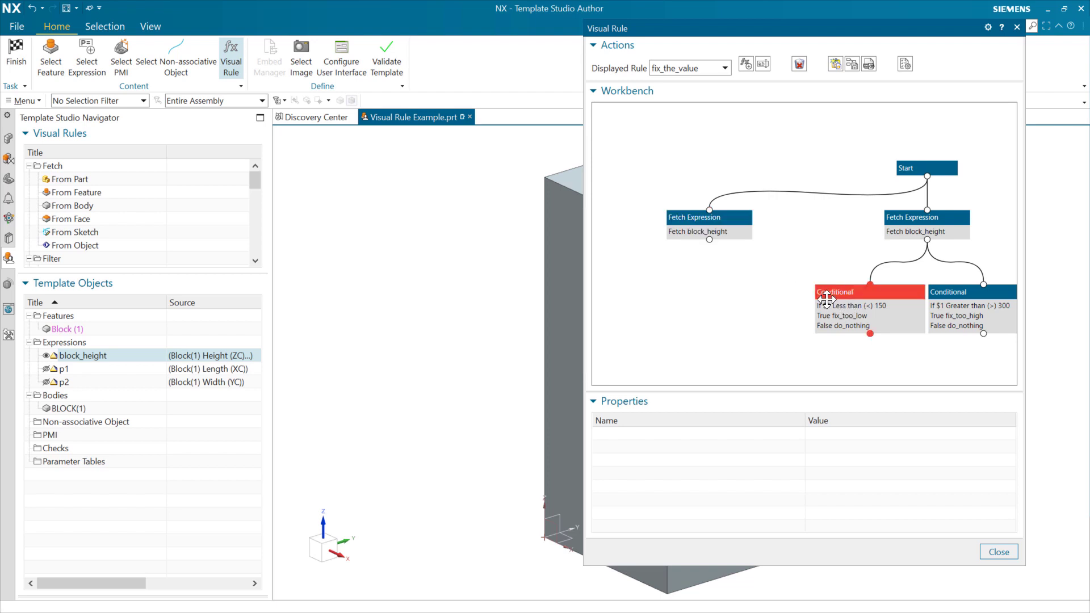
- Add a Conditional construct to fix_the_value and place it below the new Fetch Expression node, level with the existing conditionals
{"action": "left_click_drag", "start_coordinate": [255, 180], "coordinate": [164, 245]}
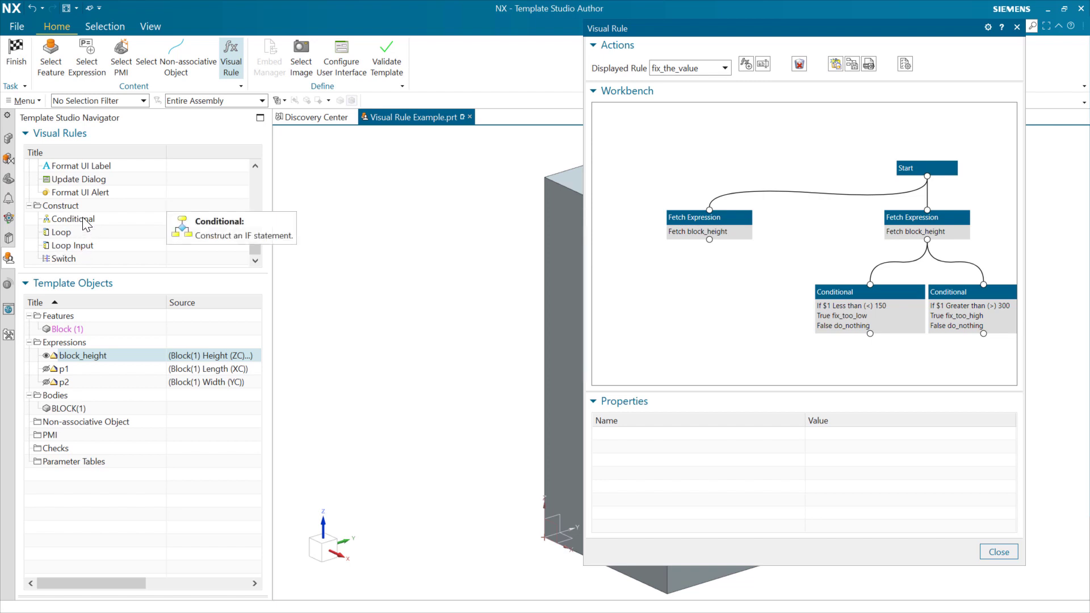
{"action": "double_click", "coordinate": [86, 223]}
{"action": "left_click_drag", "start_coordinate": [863, 369], "coordinate": [622, 300]}
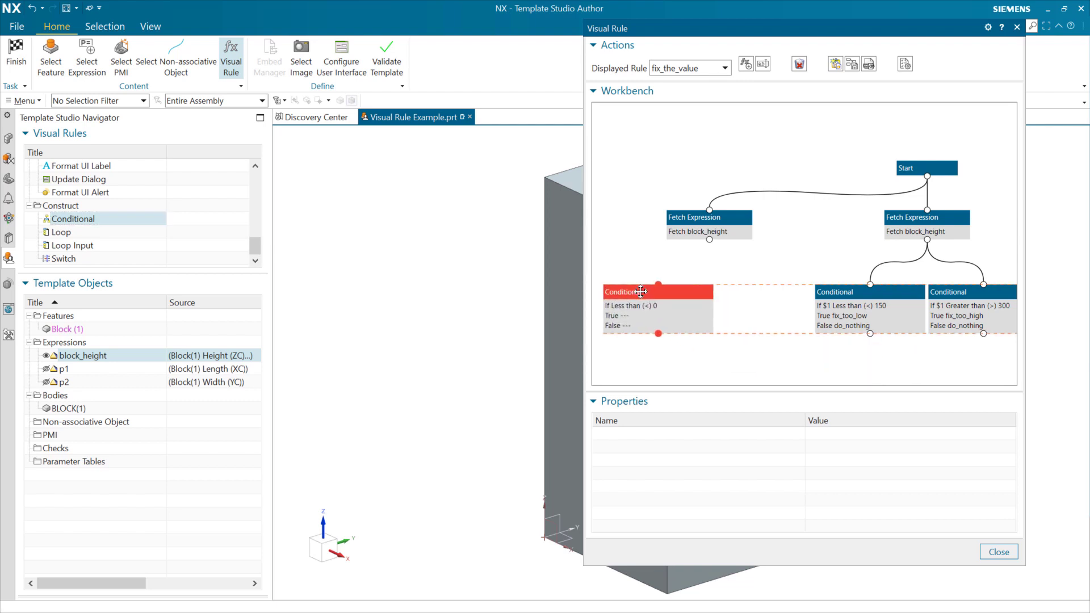
{"action": "left_click", "coordinate": [120, 221]}
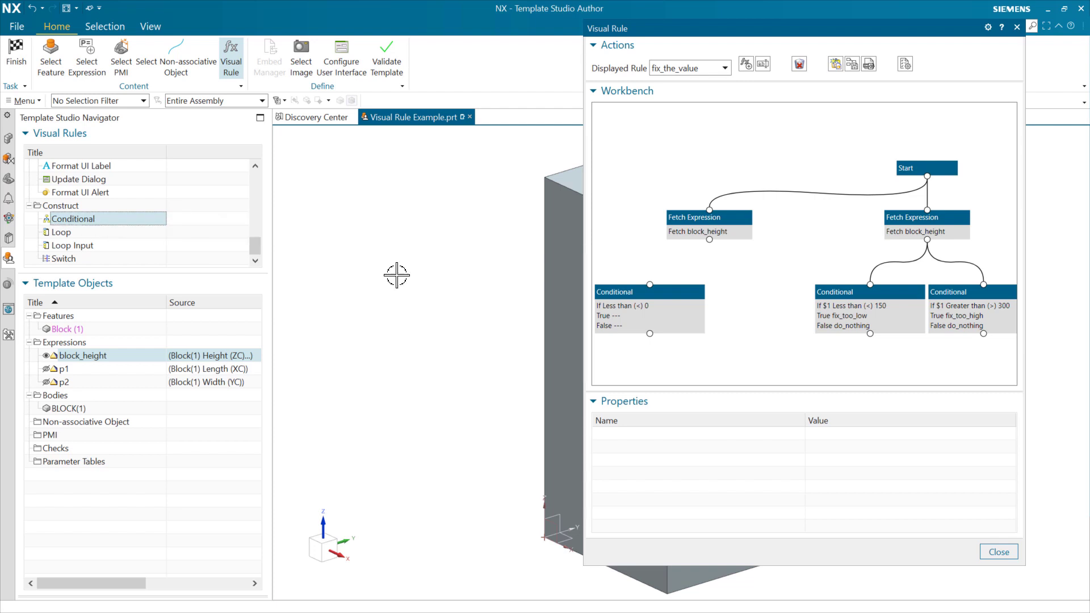
{"action": "left_click_drag", "start_coordinate": [688, 296], "coordinate": [691, 296]}
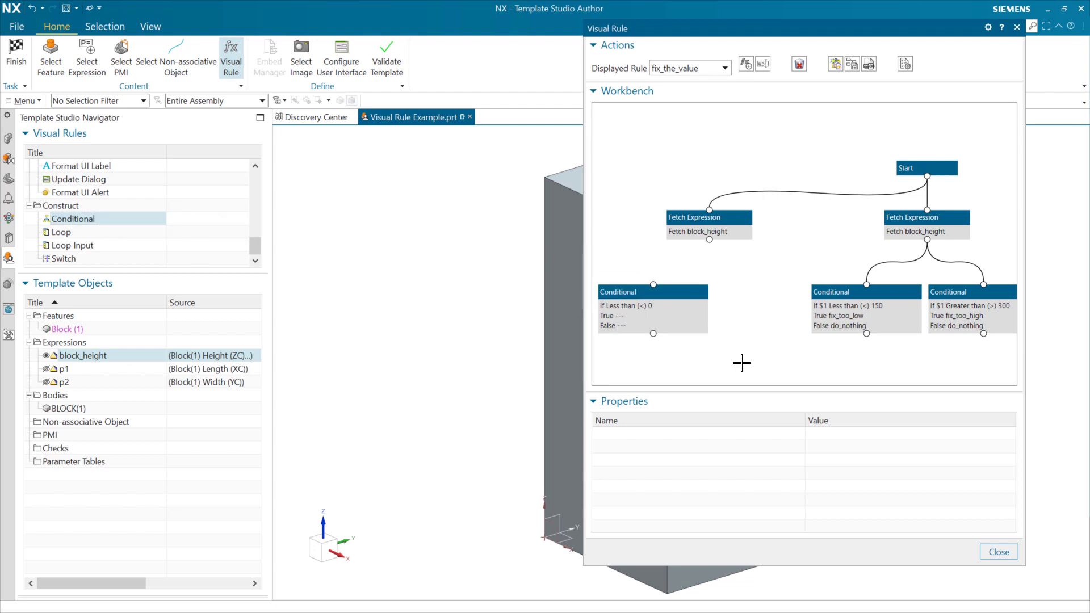
- Set the new Conditional node's variable to $1 and its conditional value to 150, keeping the Less than (<) comparison
{"action": "left_click", "coordinate": [674, 295]}
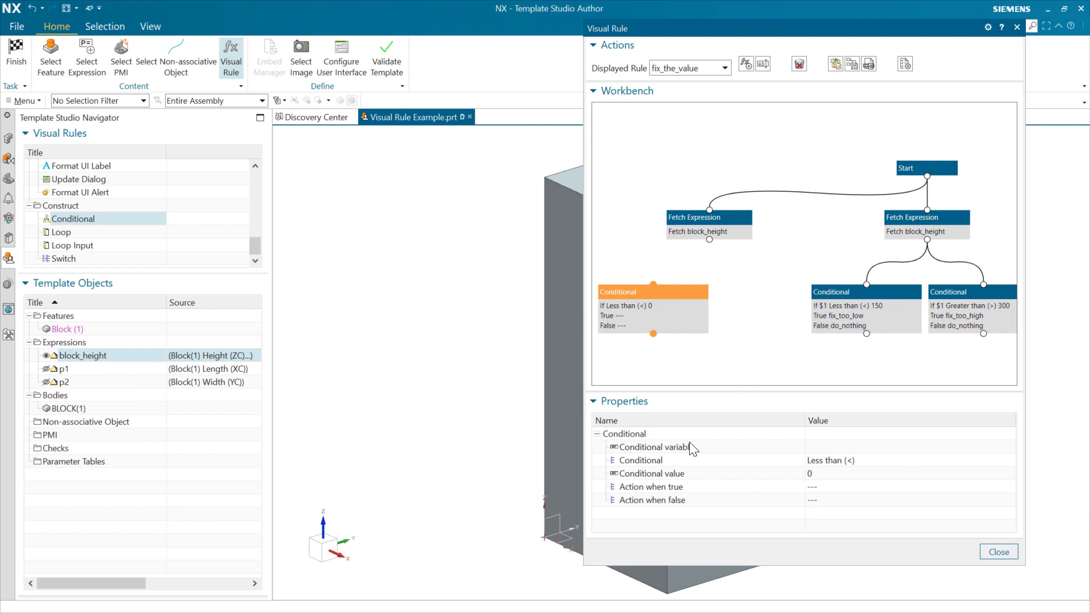
{"action": "left_click", "coordinate": [825, 448]}
{"action": "left_click", "coordinate": [826, 447]}
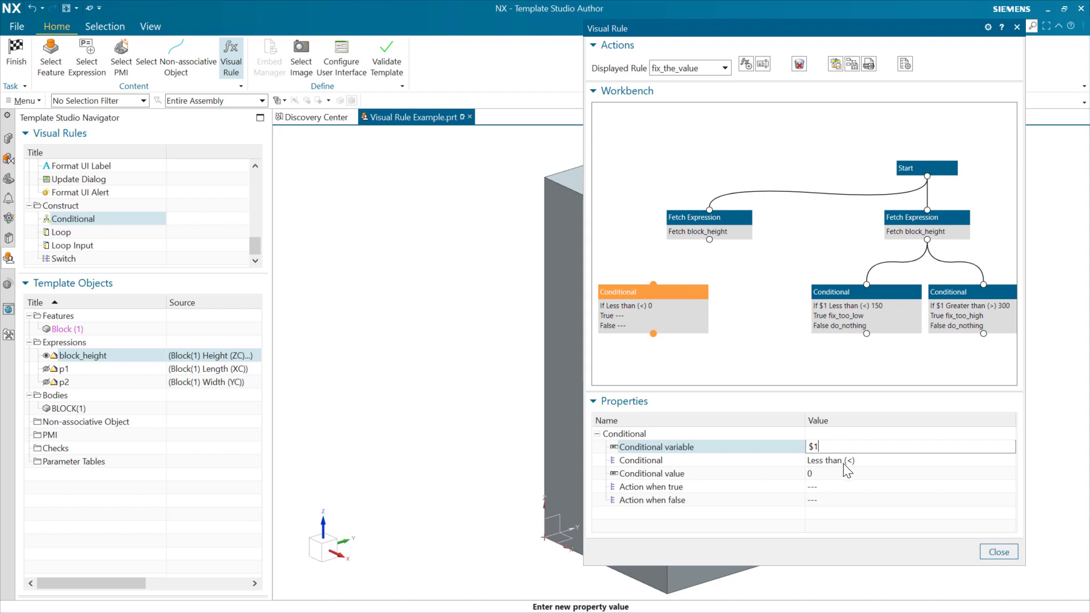
{"action": "left_click", "coordinate": [844, 464]}
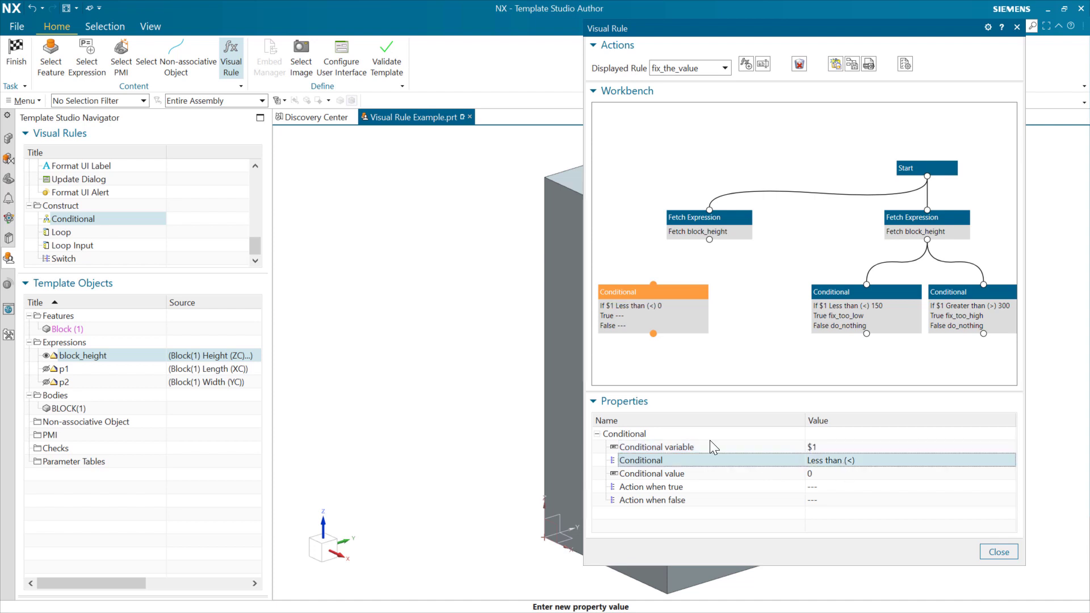
{"action": "left_click", "coordinate": [825, 475]}
{"action": "left_click", "coordinate": [824, 475]}
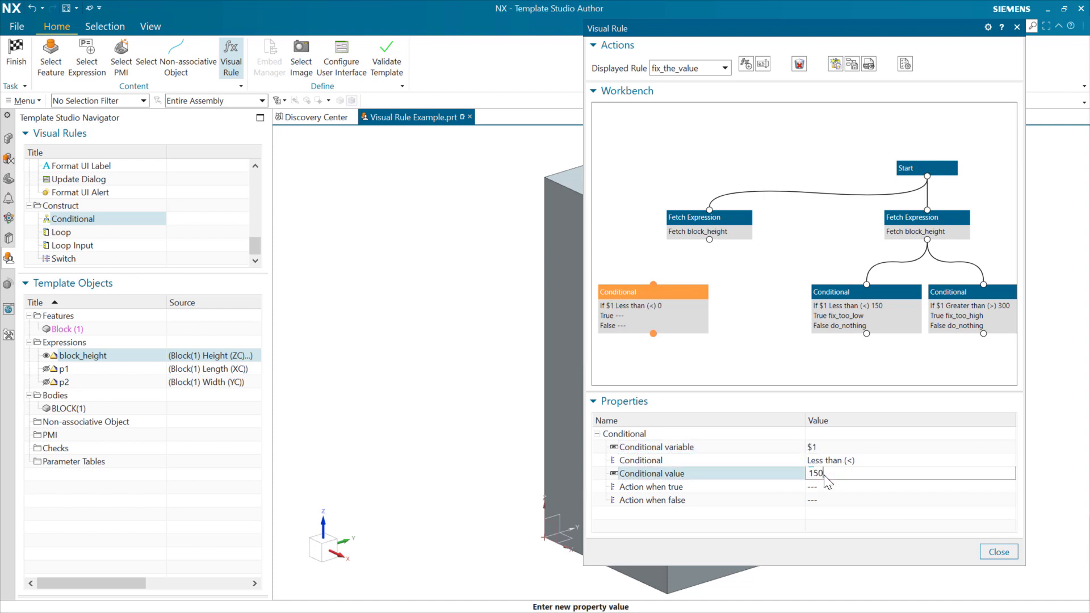
{"action": "type", "text": "150"}
{"action": "key", "text": "Return"}
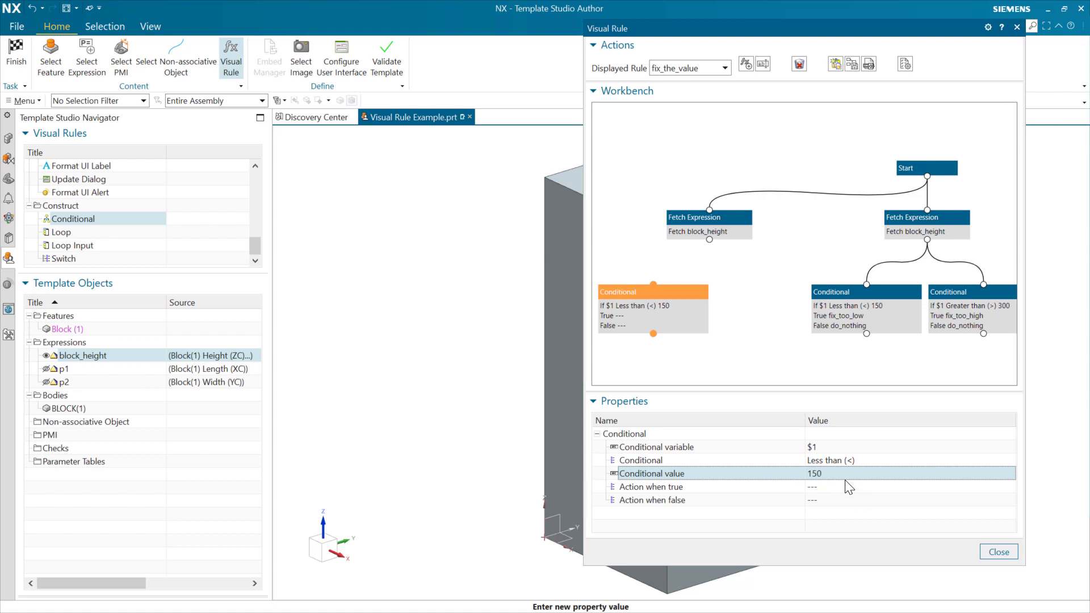
- Assign fix_too_low as the new conditional's action when true and do_nothing as its action when false
{"action": "left_click", "coordinate": [852, 485]}
{"action": "left_click", "coordinate": [852, 485]}
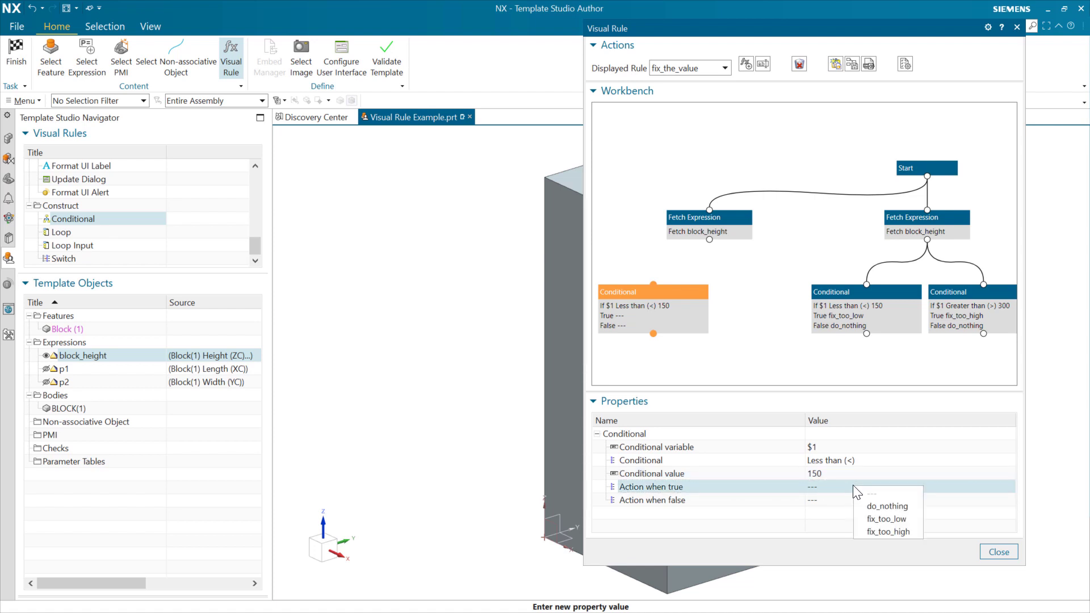
{"action": "left_click", "coordinate": [884, 520]}
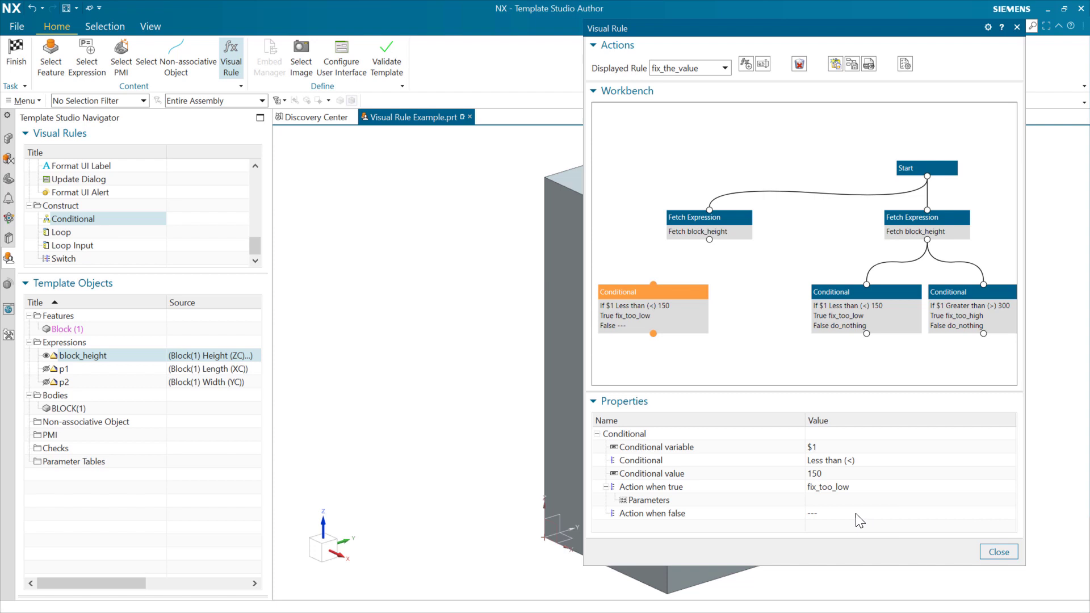
{"action": "left_click", "coordinate": [856, 513]}
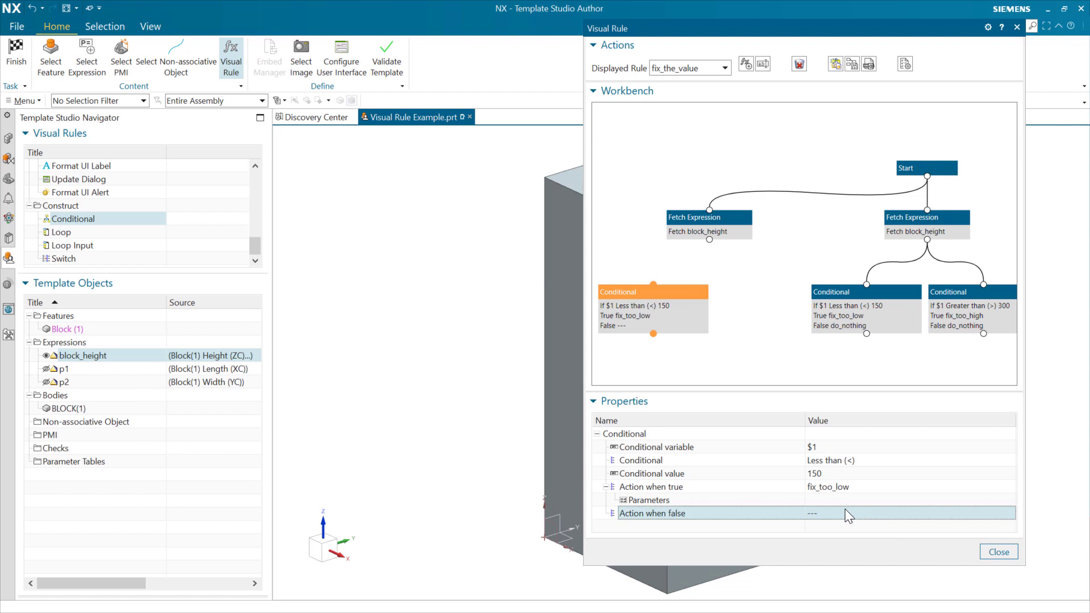
{"action": "left_click", "coordinate": [845, 513]}
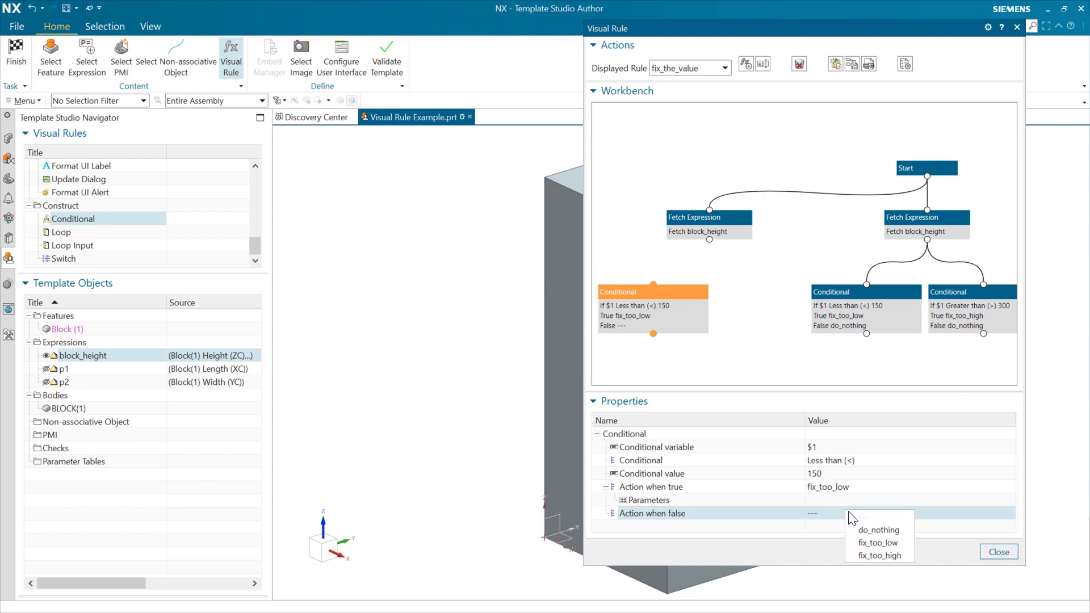
{"action": "left_click", "coordinate": [876, 530]}
{"action": "left_click", "coordinate": [729, 361]}
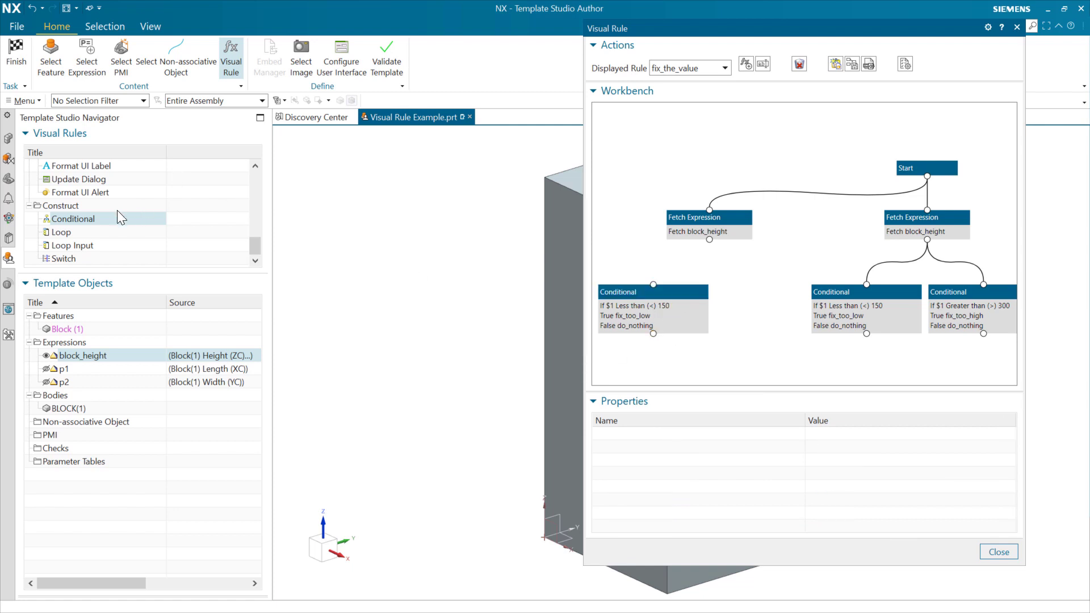
- Add a second Conditional construct beside the new one, with comparison Greater than (>) and conditional value 300
{"action": "left_click_drag", "start_coordinate": [116, 219], "coordinate": [713, 280]}
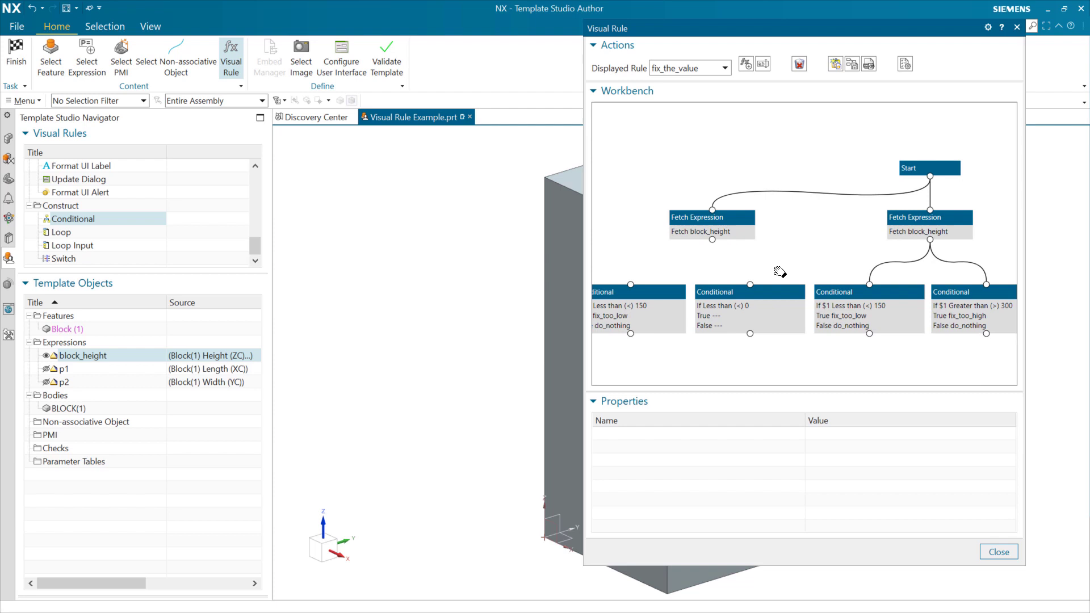
{"action": "scroll", "coordinate": [803, 268], "scroll_direction": "up", "scroll_amount": 3}
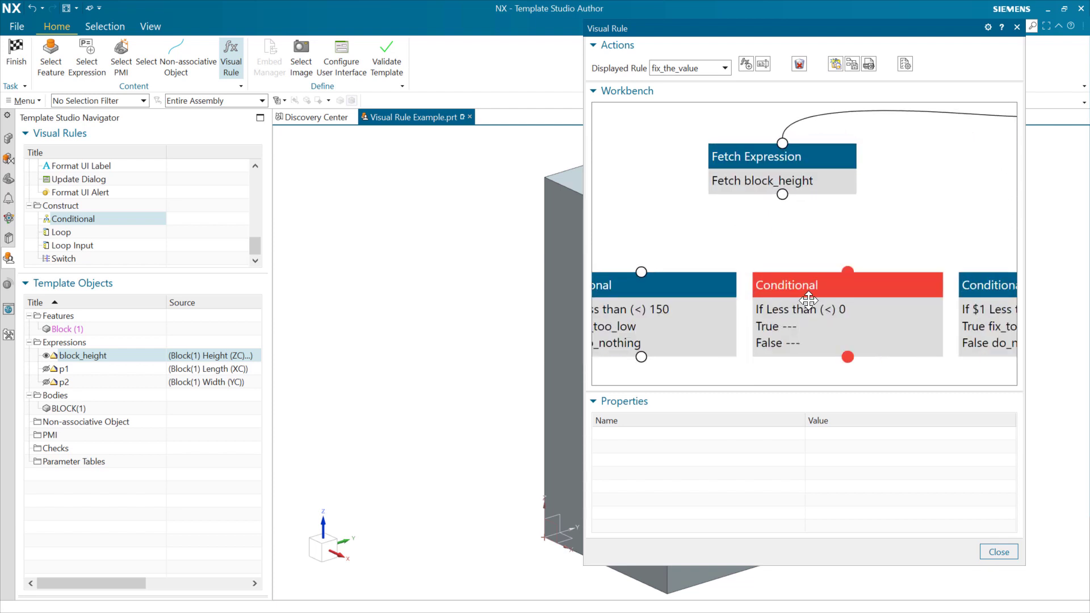
{"action": "left_click", "coordinate": [808, 300]}
{"action": "left_click", "coordinate": [839, 460]}
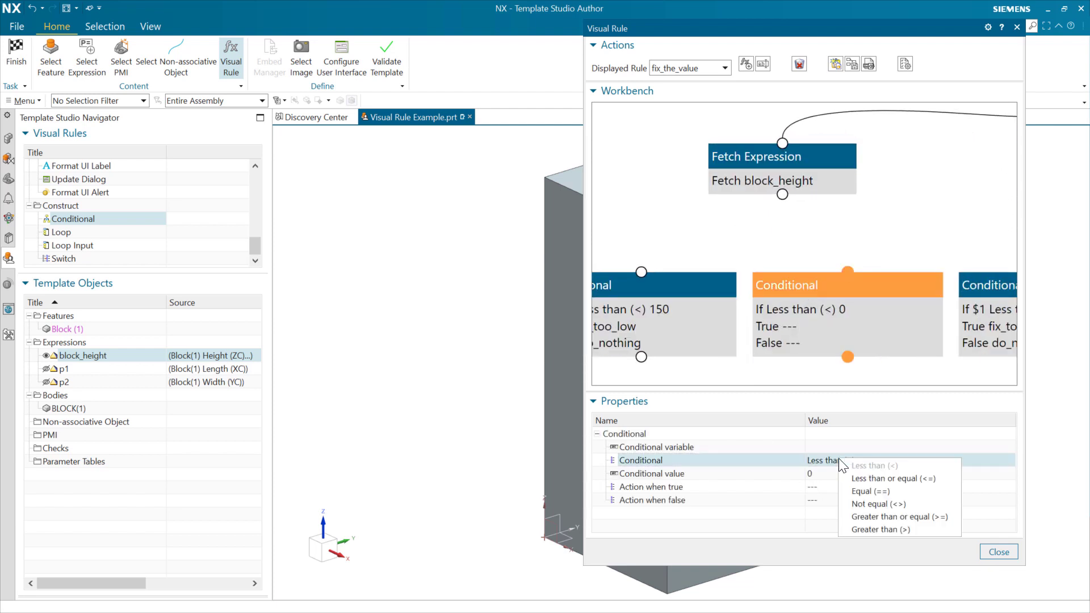
{"action": "left_click", "coordinate": [918, 529]}
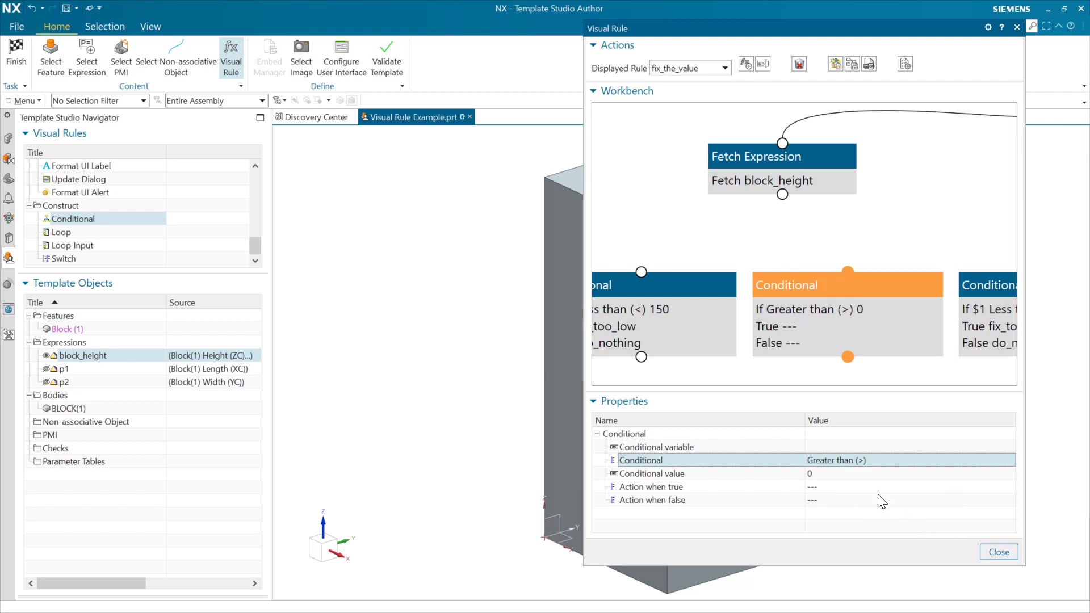
{"action": "left_click", "coordinate": [833, 473]}
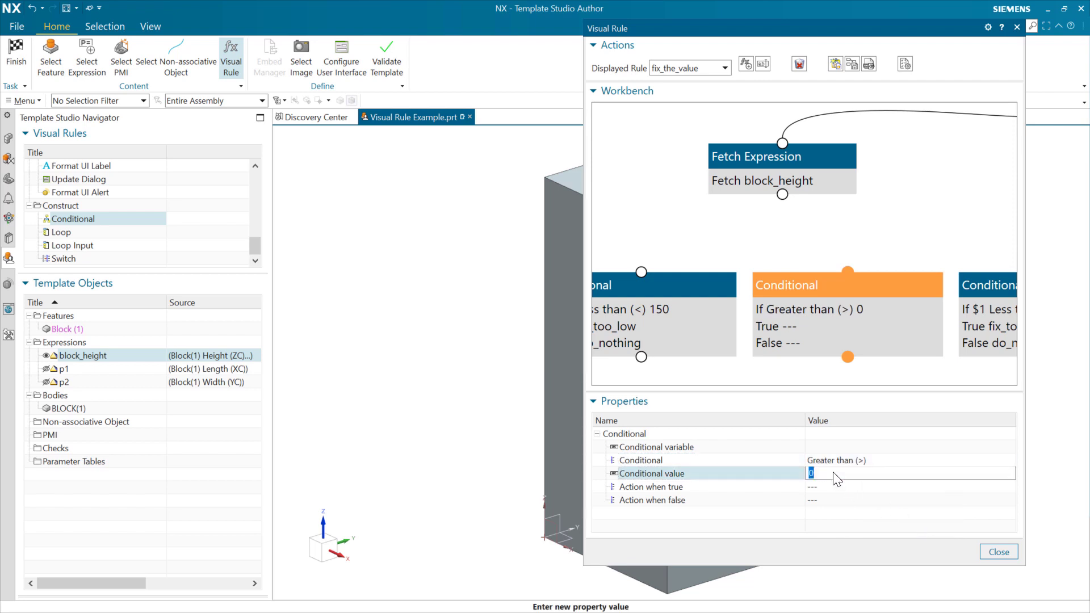
{"action": "key", "text": "Return"}
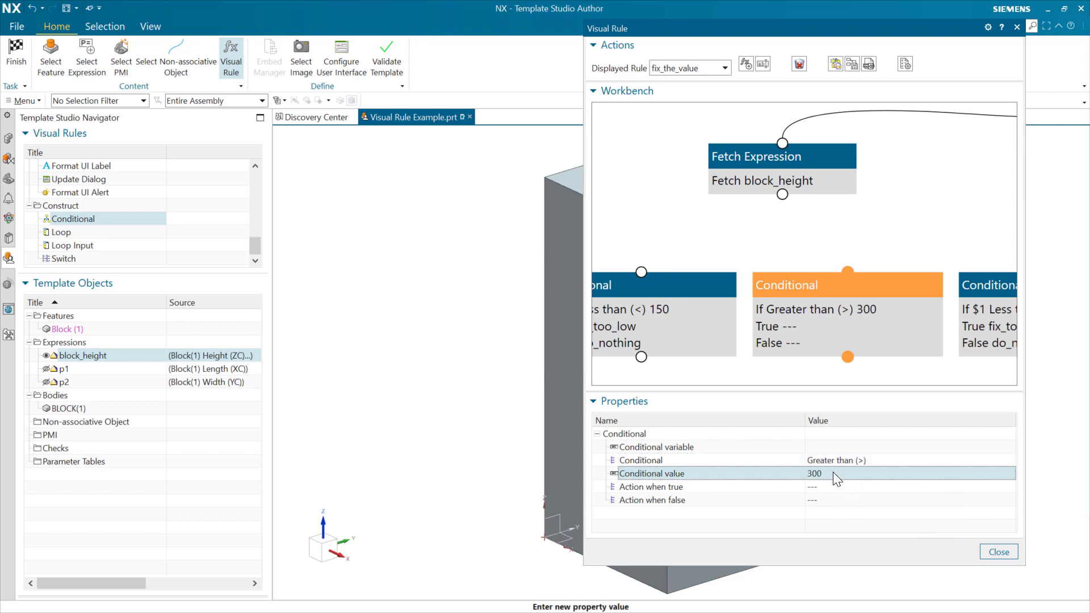
- Assign fix_too_high as the second new conditional's action when true and do_nothing as its action when false
{"action": "left_click", "coordinate": [839, 486]}
{"action": "left_click", "coordinate": [841, 486]}
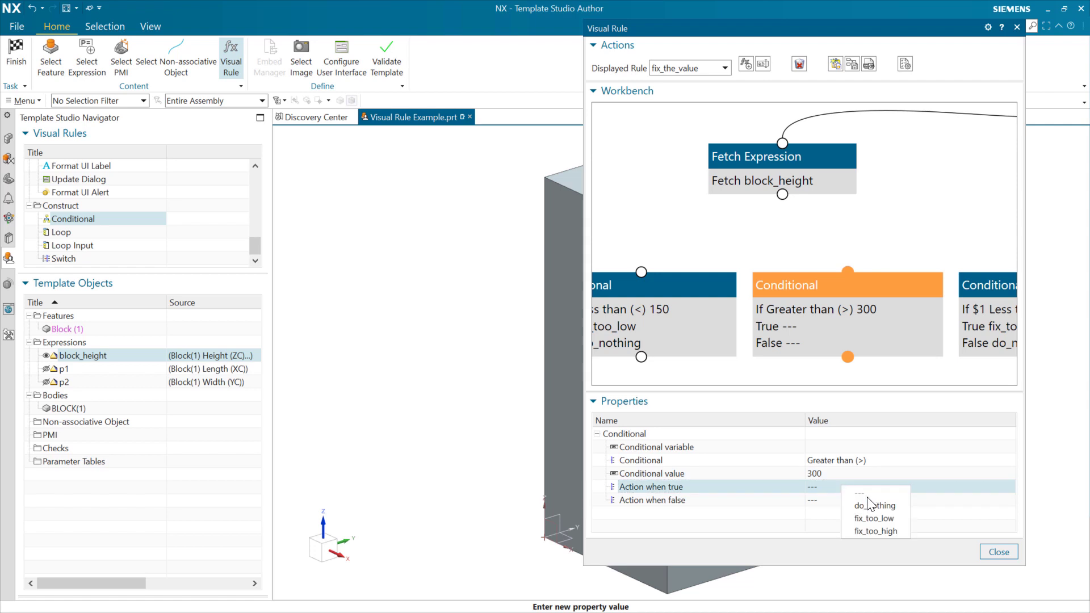
{"action": "left_click", "coordinate": [888, 530]}
{"action": "left_click", "coordinate": [839, 512]}
{"action": "left_click", "coordinate": [839, 513]}
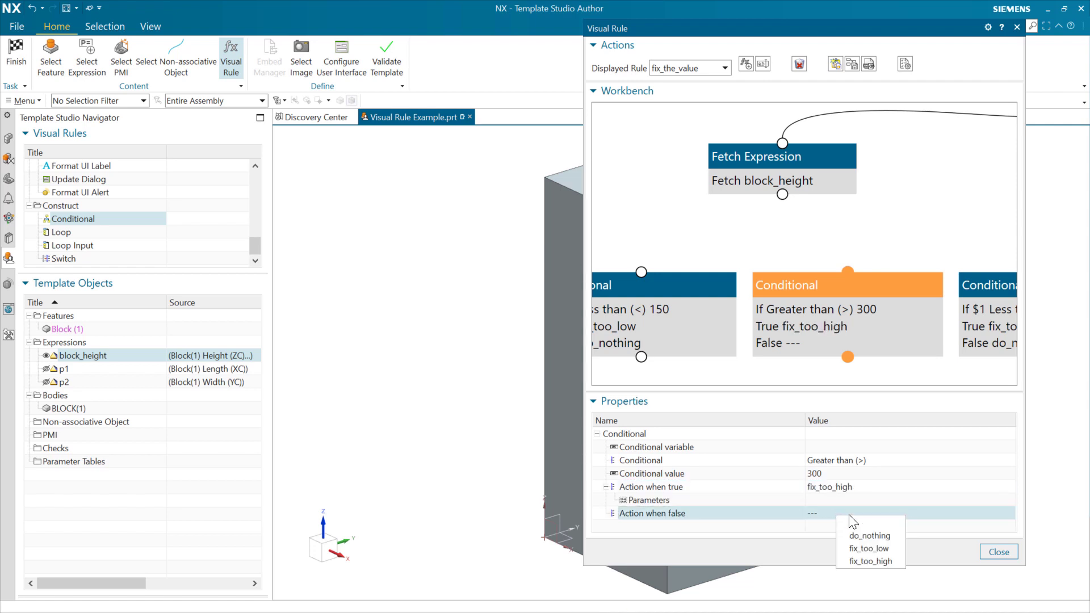
{"action": "left_click", "coordinate": [883, 538]}
- Connect the output of the new block_height Fetch Expression node to the inputs of both new Conditional nodes
{"action": "scroll", "coordinate": [876, 379], "scroll_direction": "down", "scroll_amount": 1}
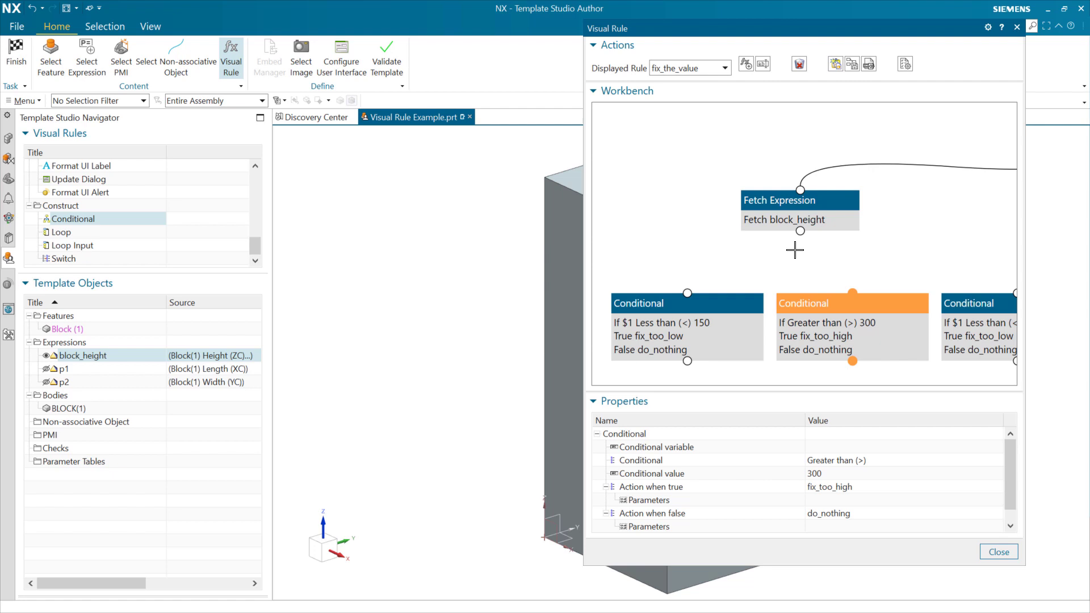
{"action": "scroll", "coordinate": [800, 230], "scroll_direction": "down", "scroll_amount": 1}
{"action": "left_click_drag", "start_coordinate": [800, 231], "coordinate": [710, 281]}
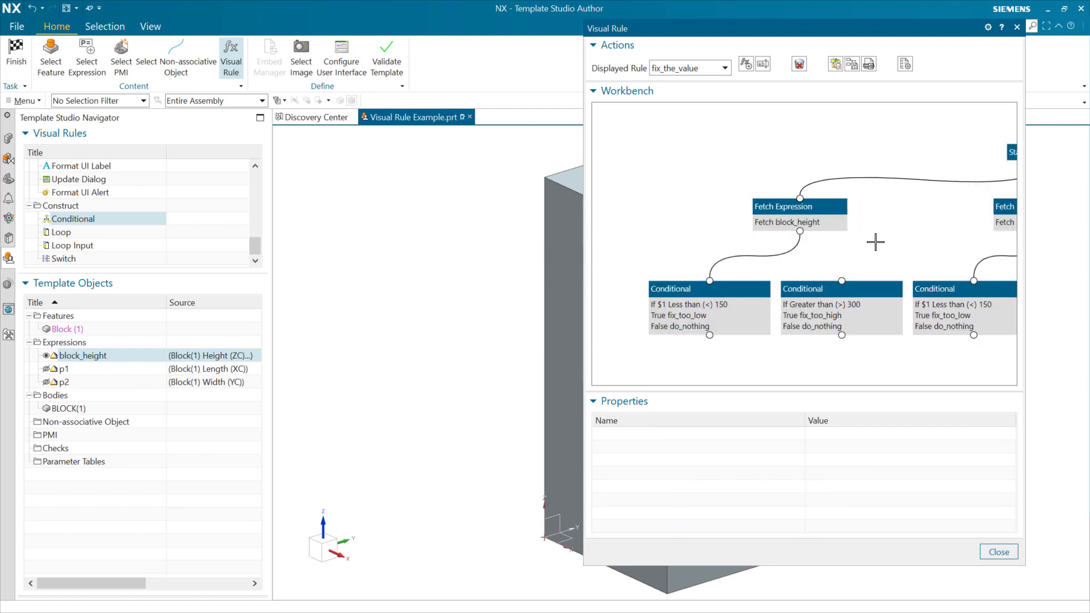
{"action": "left_click_drag", "start_coordinate": [800, 231], "coordinate": [844, 287]}
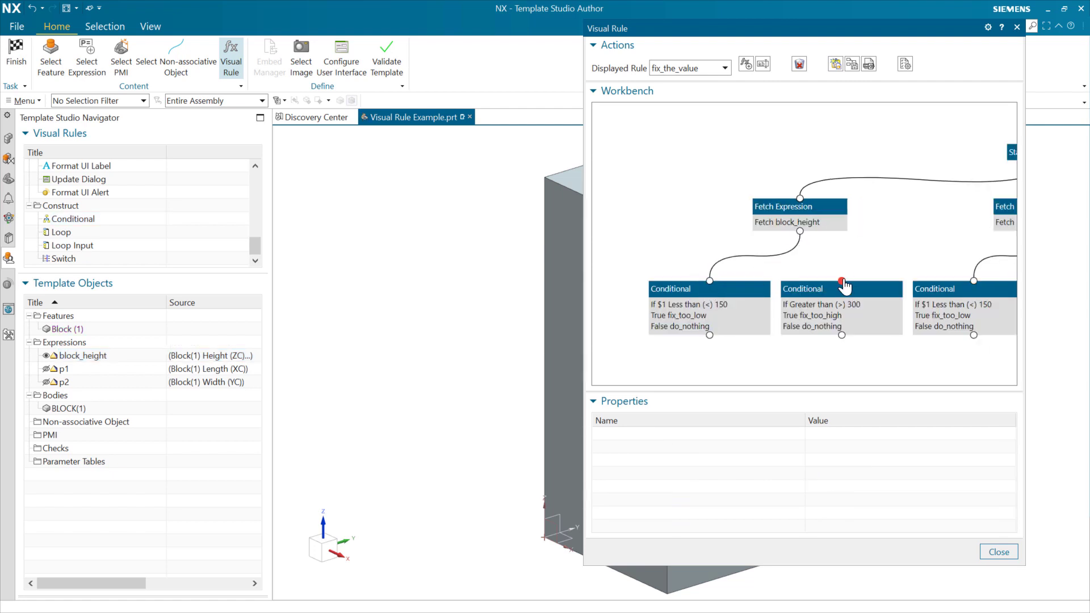
{"action": "left_click_drag", "start_coordinate": [800, 232], "coordinate": [843, 283]}
- Set the conditional variable of the new Greater than (>) 300 node to $1
{"action": "left_click", "coordinate": [840, 290]}
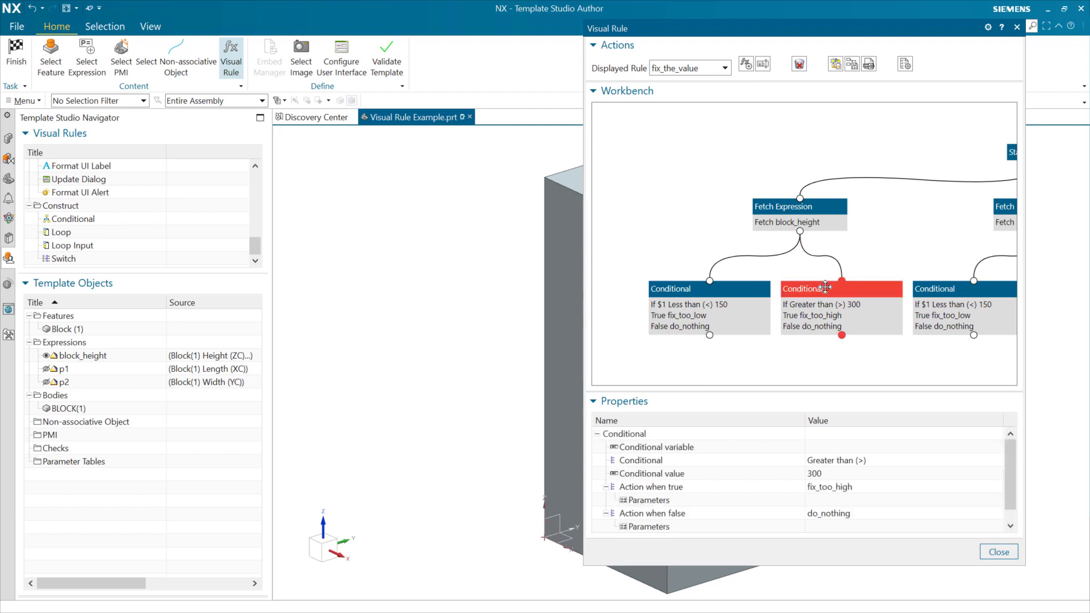
{"action": "left_click", "coordinate": [824, 443]}
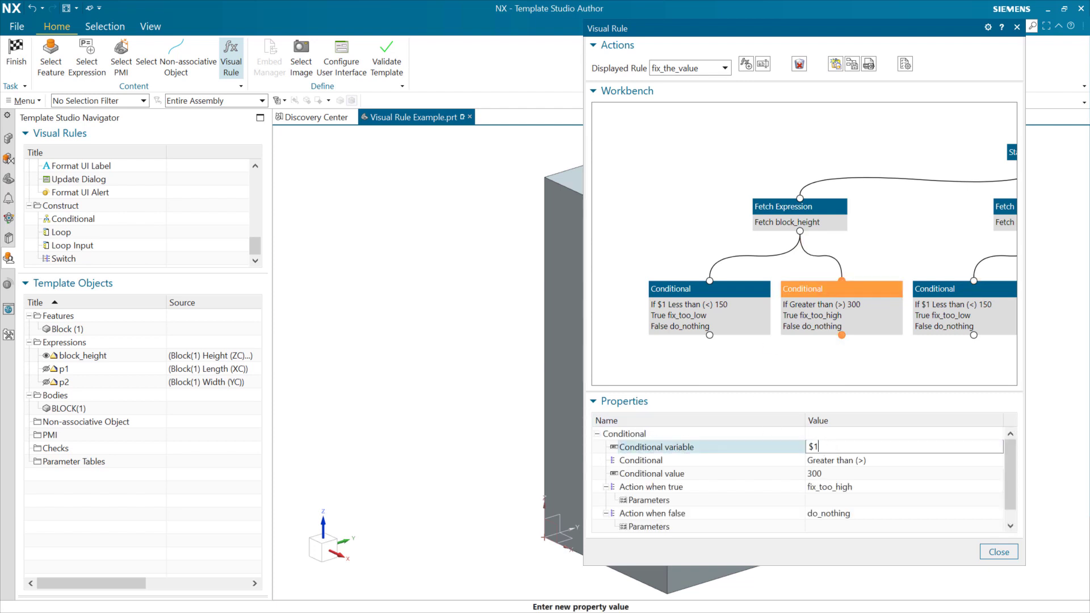
{"action": "key", "text": "Return"}
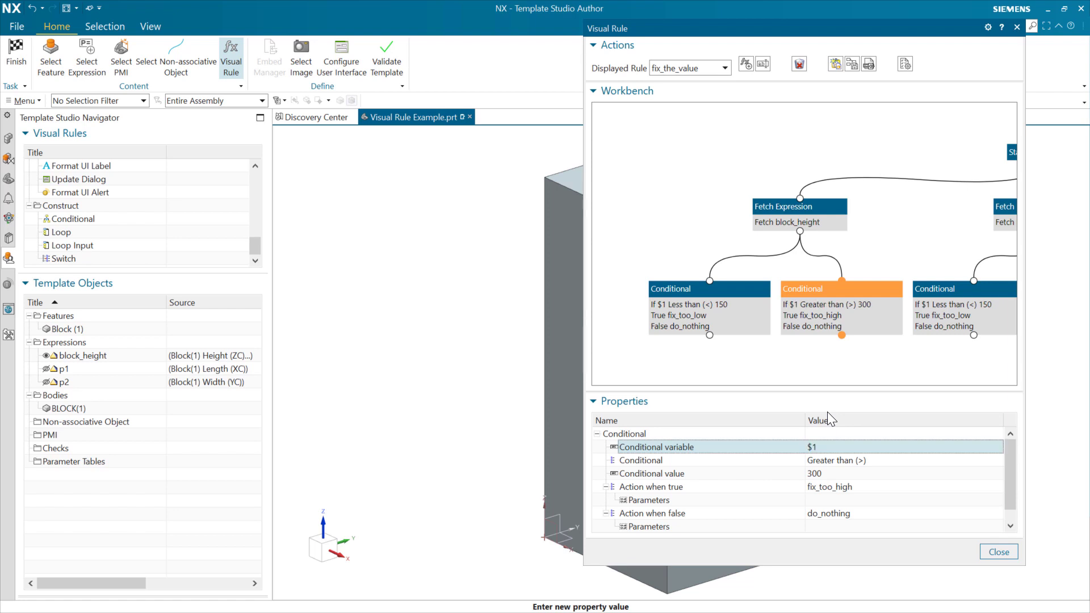
- Delete the unconnected Conditional node lying below the fix_the_value rule tree
{"action": "scroll", "coordinate": [924, 329], "scroll_direction": "down", "scroll_amount": 3}
{"action": "left_click_drag", "start_coordinate": [959, 284], "coordinate": [855, 251]}
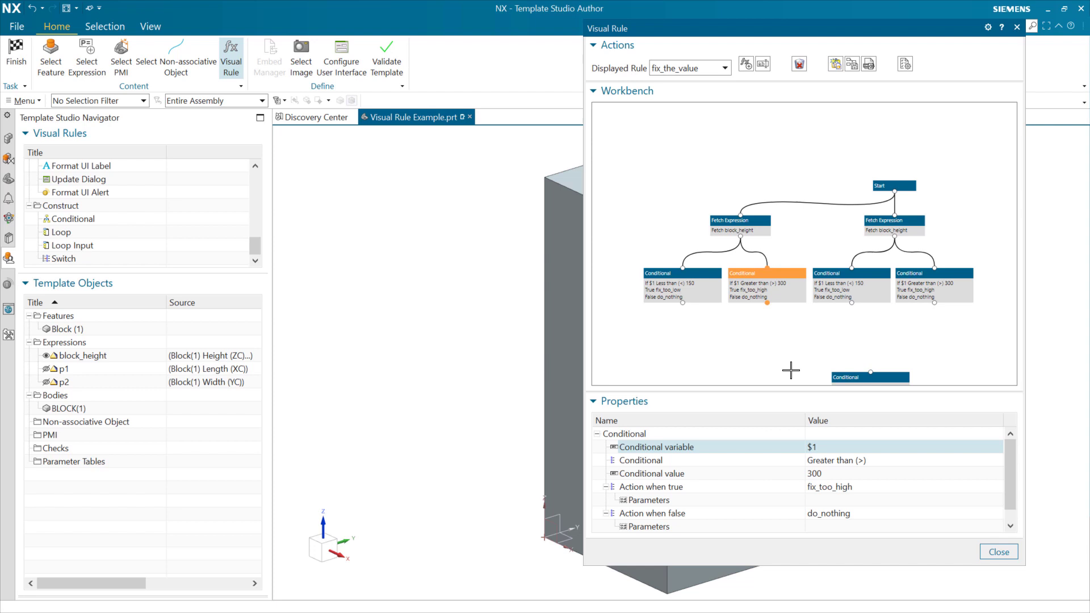
{"action": "left_click", "coordinate": [851, 376]}
{"action": "key", "text": "Delete"}
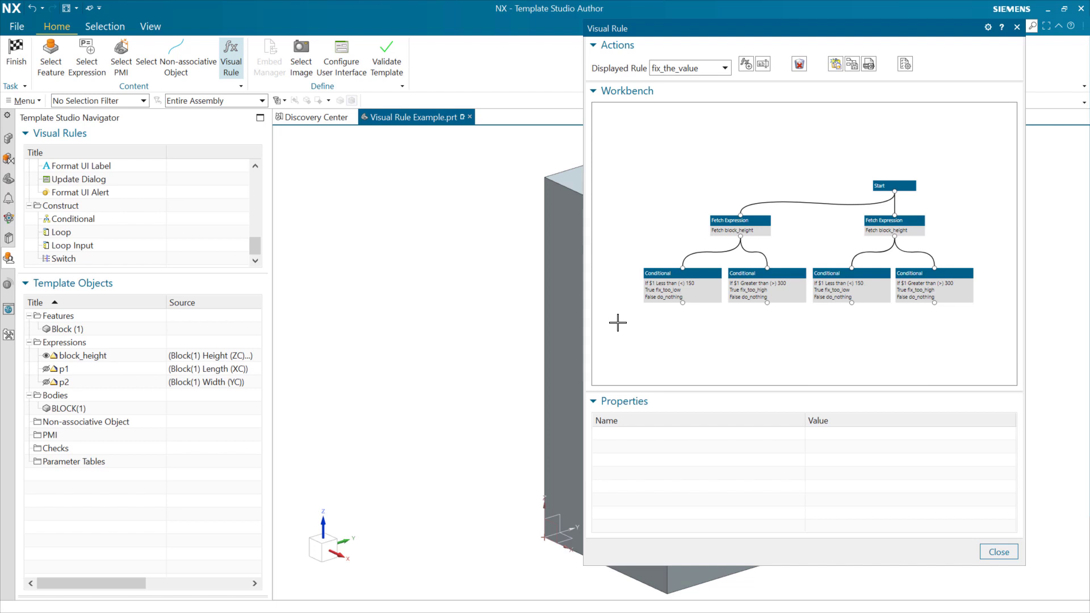
- Delete the demonstration branch consisting of the new Fetch Expression node and its two Conditional nodes, leaving the original branch fitted in the workbench
{"action": "left_click_drag", "start_coordinate": [618, 322], "coordinate": [817, 158]}
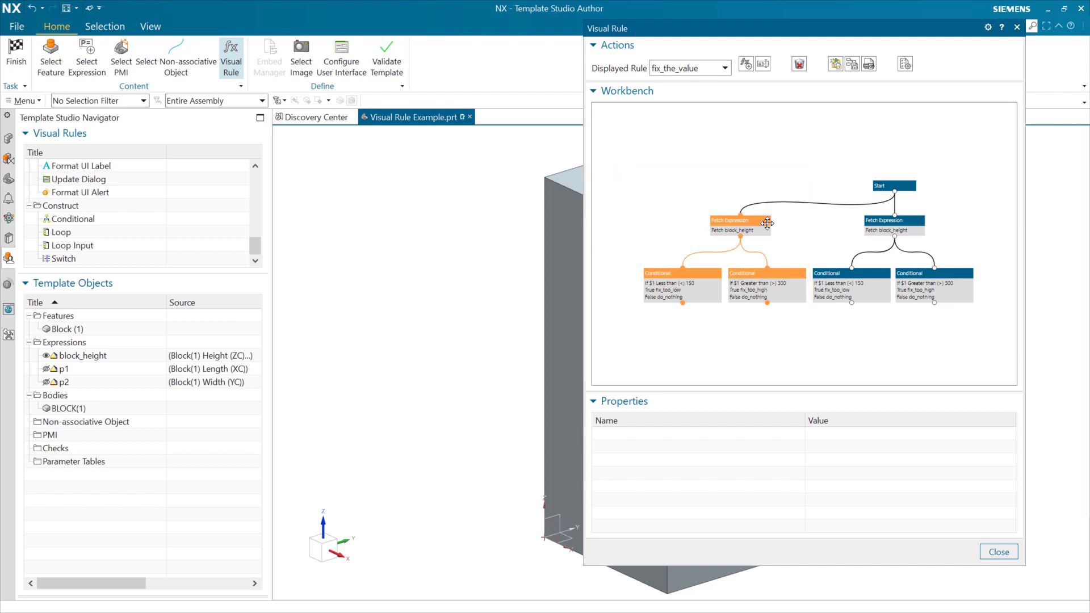
{"action": "left_click_drag", "start_coordinate": [767, 223], "coordinate": [741, 220]}
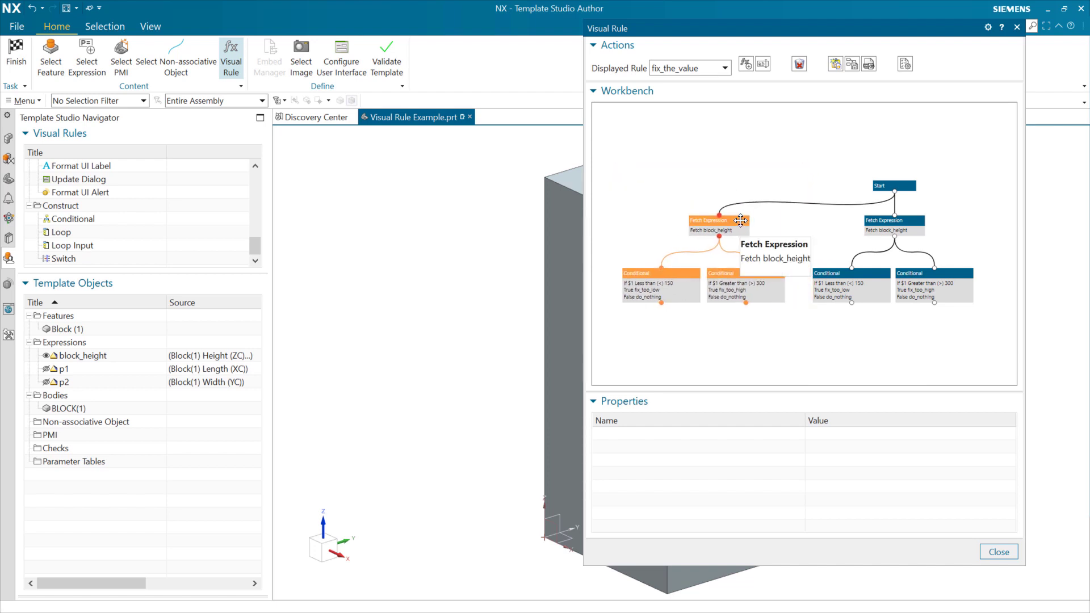
{"action": "key", "text": "Delete"}
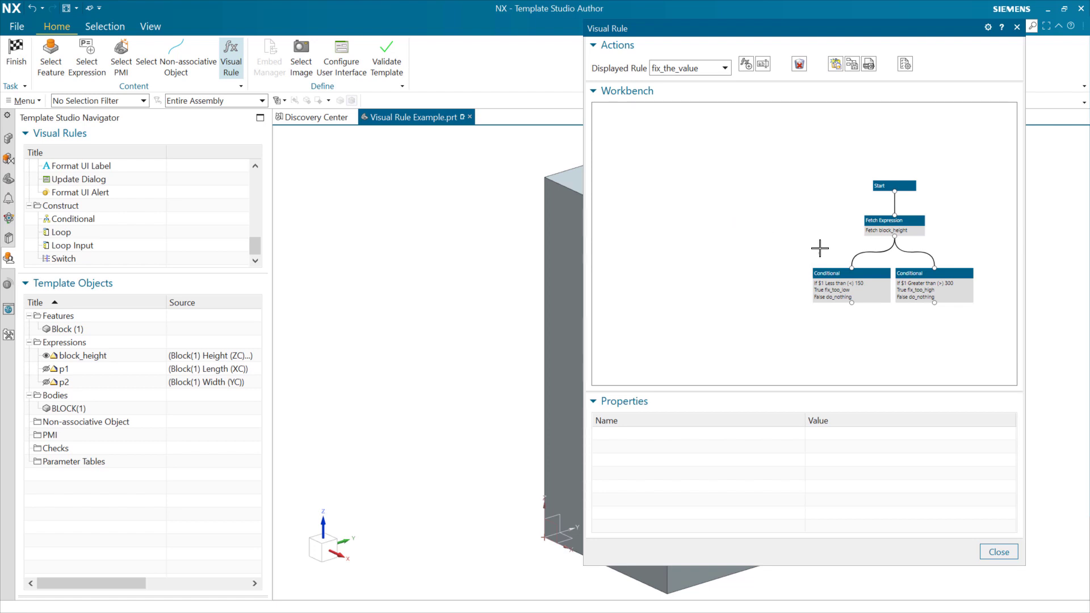
{"action": "key", "text": "ctrl+f"}
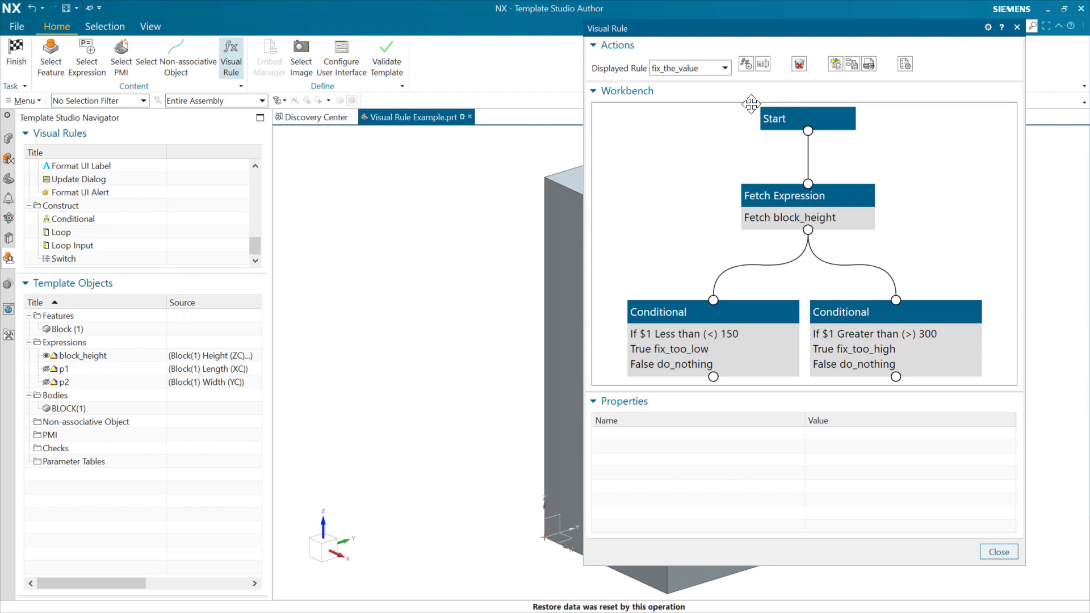
- Examine in the user interface configuration which action and visual rule run when the Block Height number's value changes, without altering them
{"action": "left_click", "coordinate": [338, 63]}
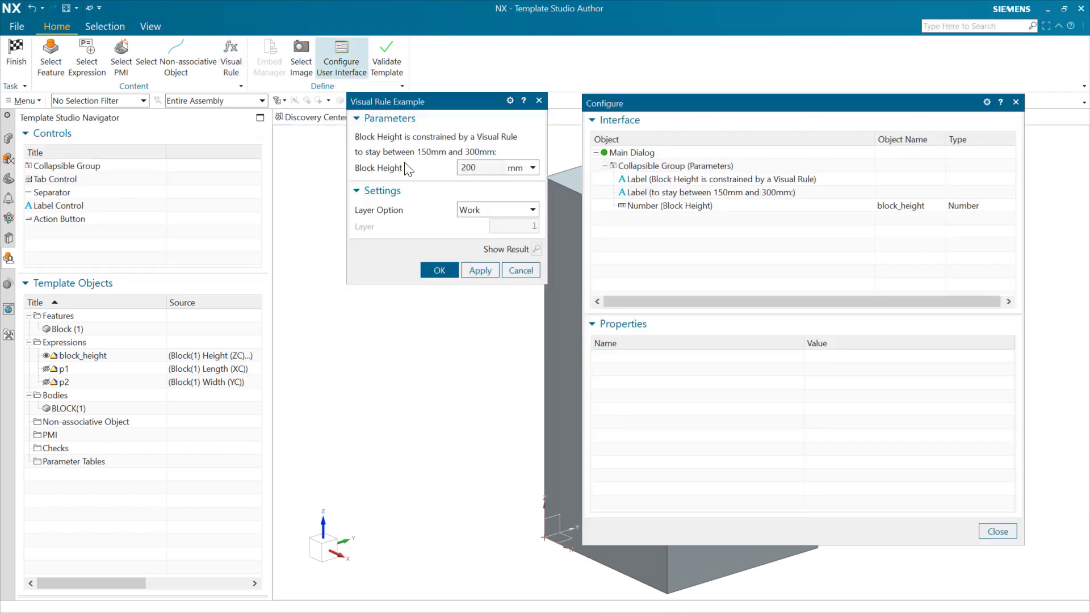
{"action": "left_click", "coordinate": [700, 206]}
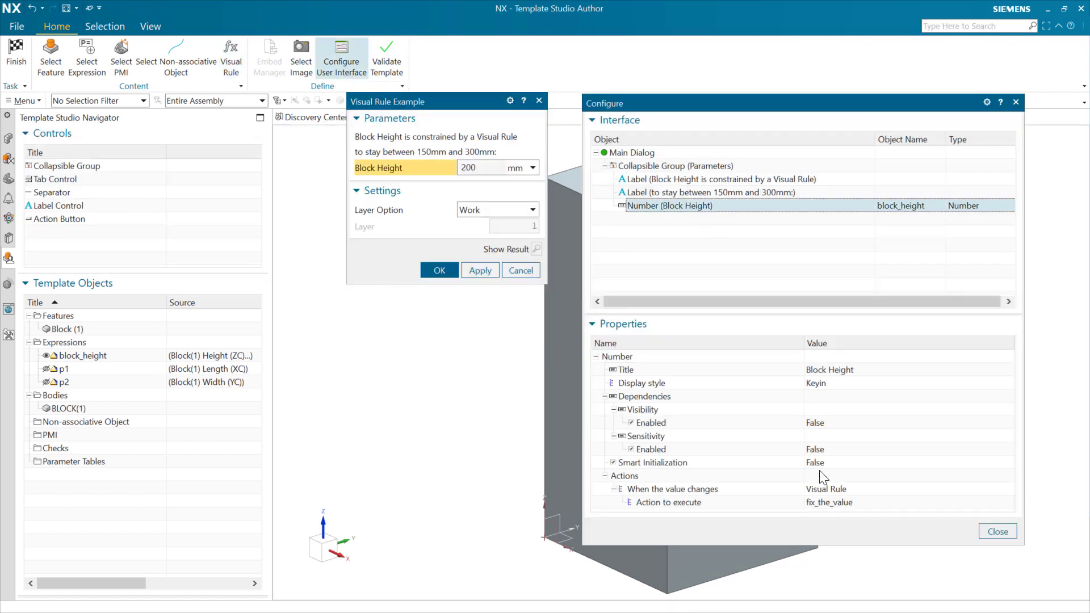
{"action": "left_click", "coordinate": [605, 477]}
{"action": "left_click", "coordinate": [605, 476]}
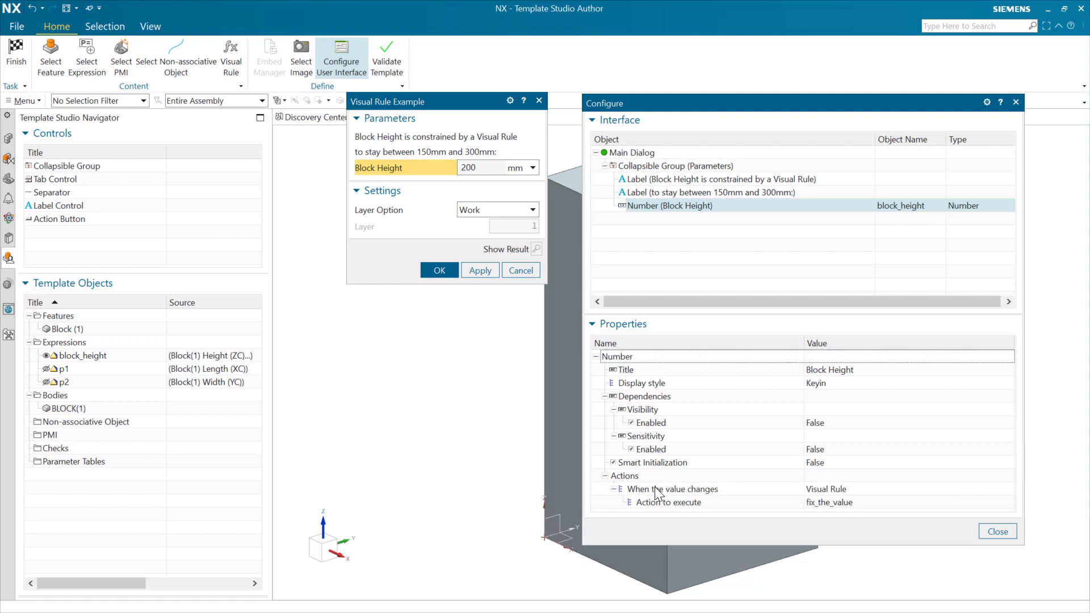
{"action": "left_click", "coordinate": [842, 489]}
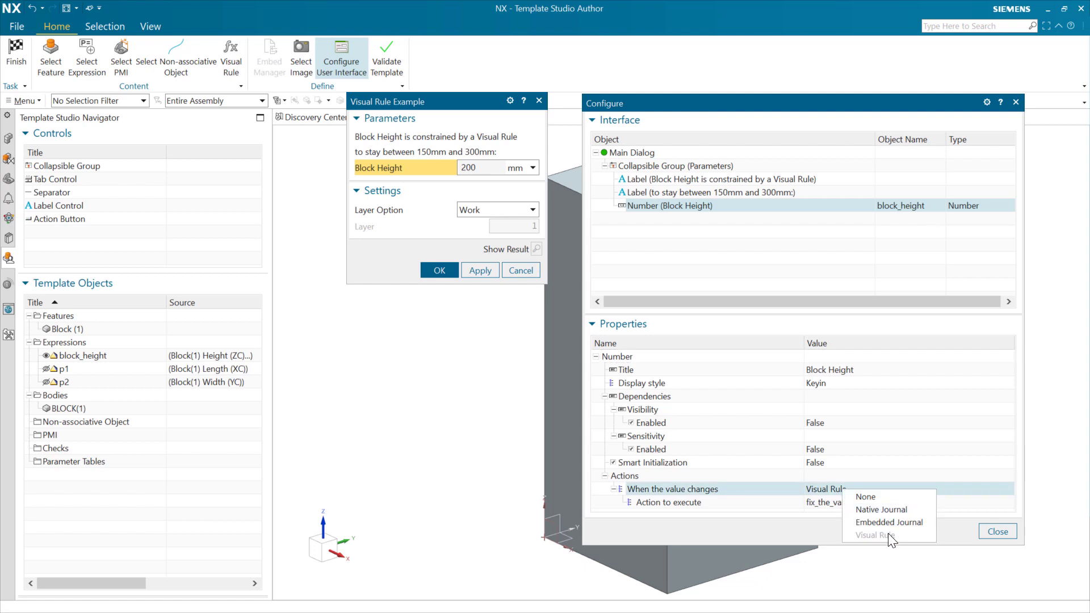
{"action": "left_click", "coordinate": [827, 503]}
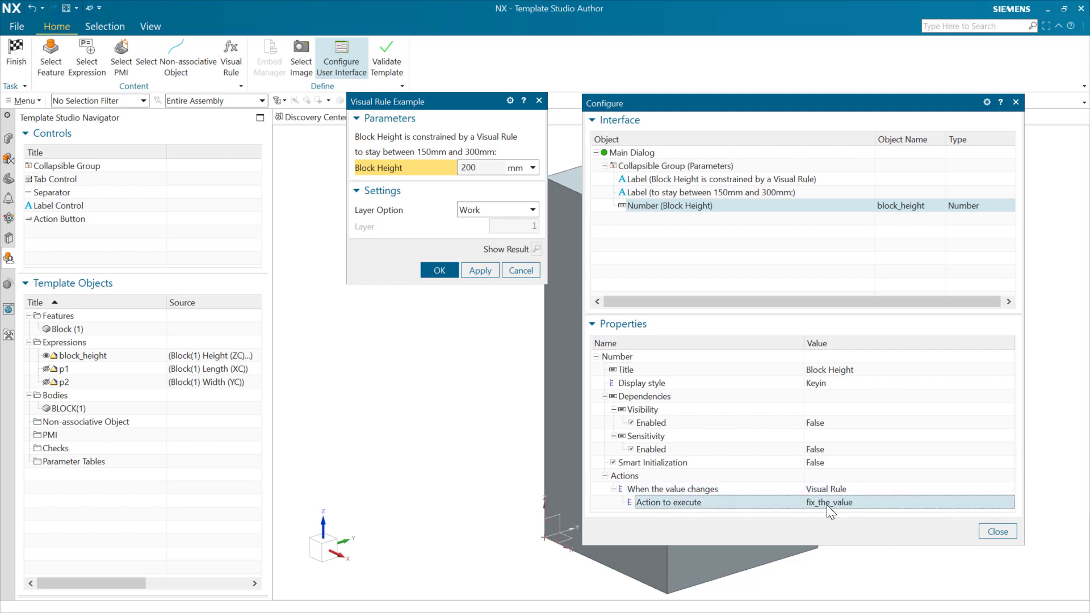
{"action": "left_click", "coordinate": [856, 504]}
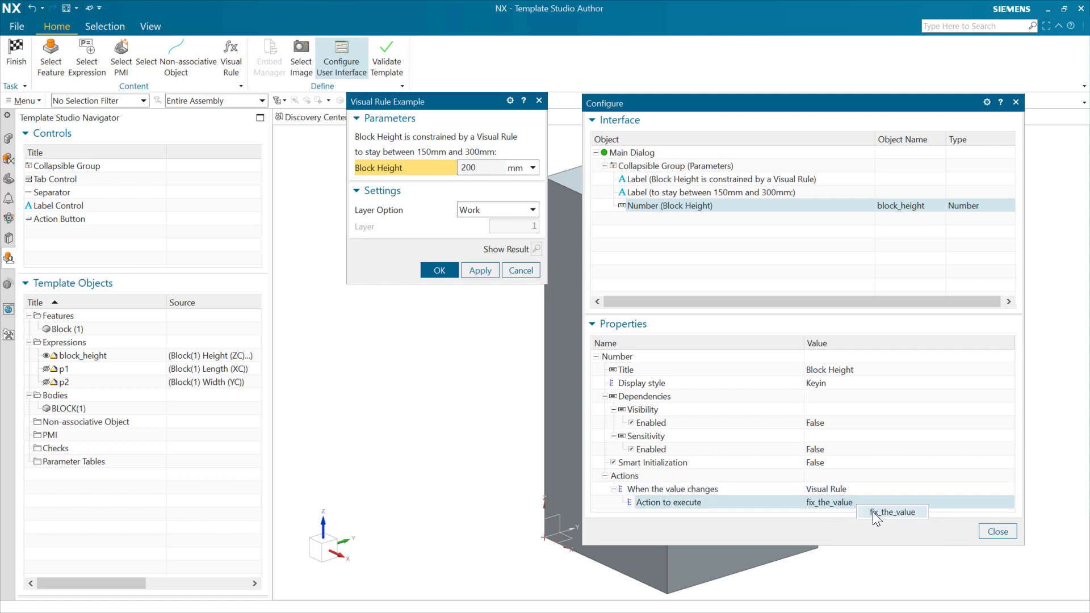
{"action": "left_click", "coordinate": [836, 503]}
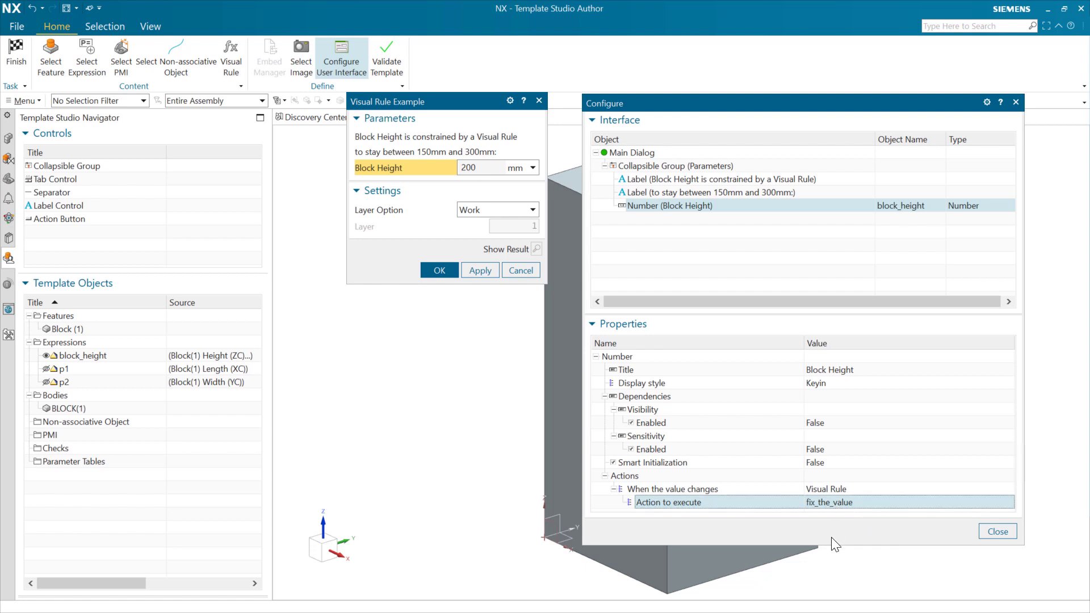
{"action": "left_click", "coordinate": [987, 525]}
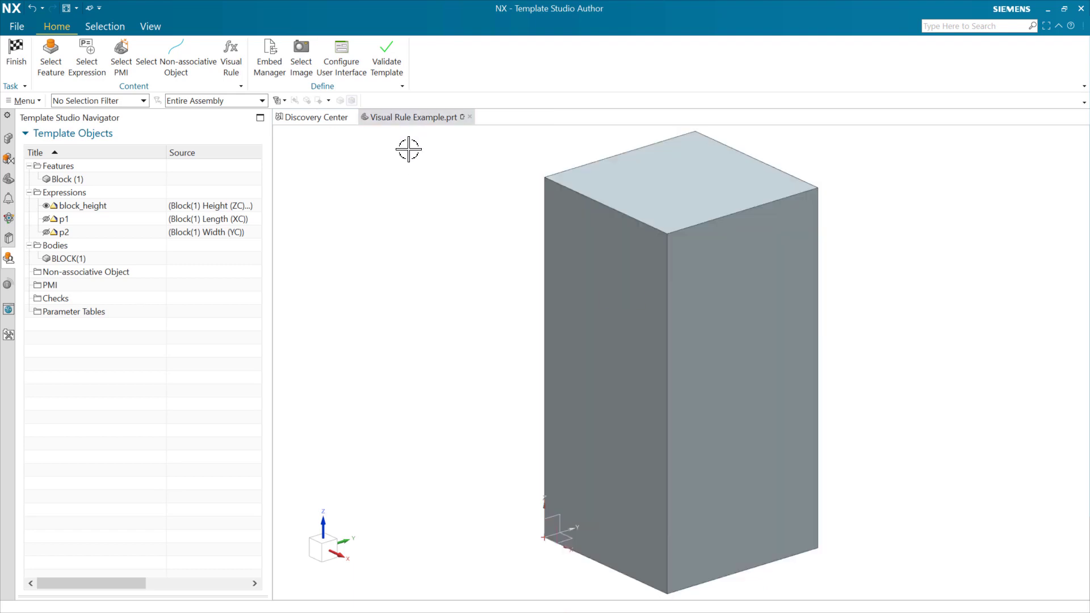
- Finish the template authoring session, discarding the changes, and return to the model1.prt part
{"action": "left_click", "coordinate": [17, 51]}
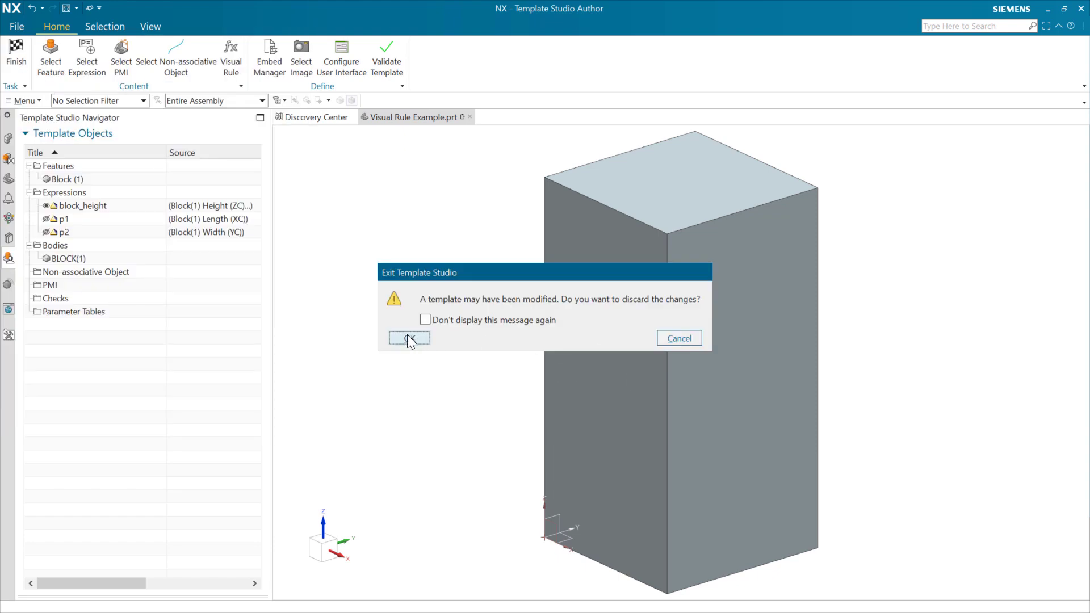
{"action": "left_click", "coordinate": [410, 339]}
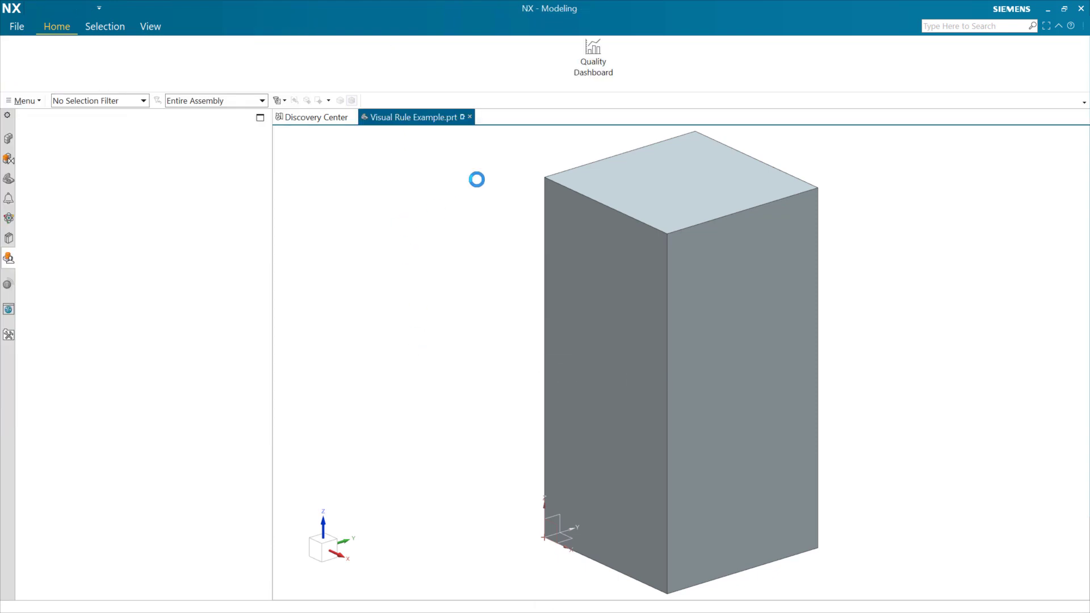
{"action": "left_click", "coordinate": [391, 117]}
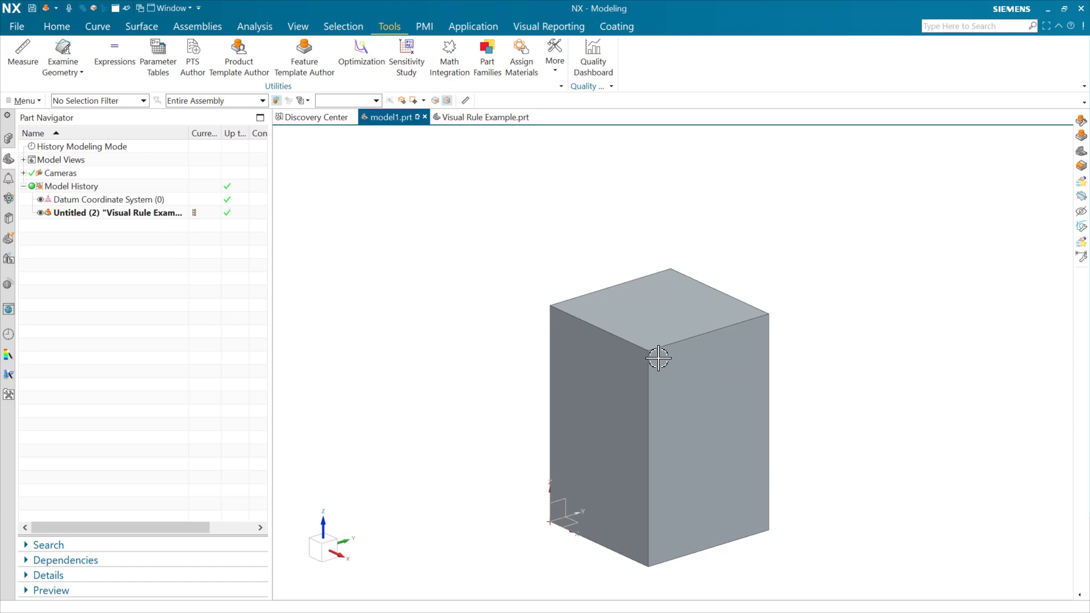
- Edit the Visual Rule Example feature and test its height limits by entering a Block Height of 100 mm and 600 mm
{"action": "double_click", "coordinate": [620, 375]}
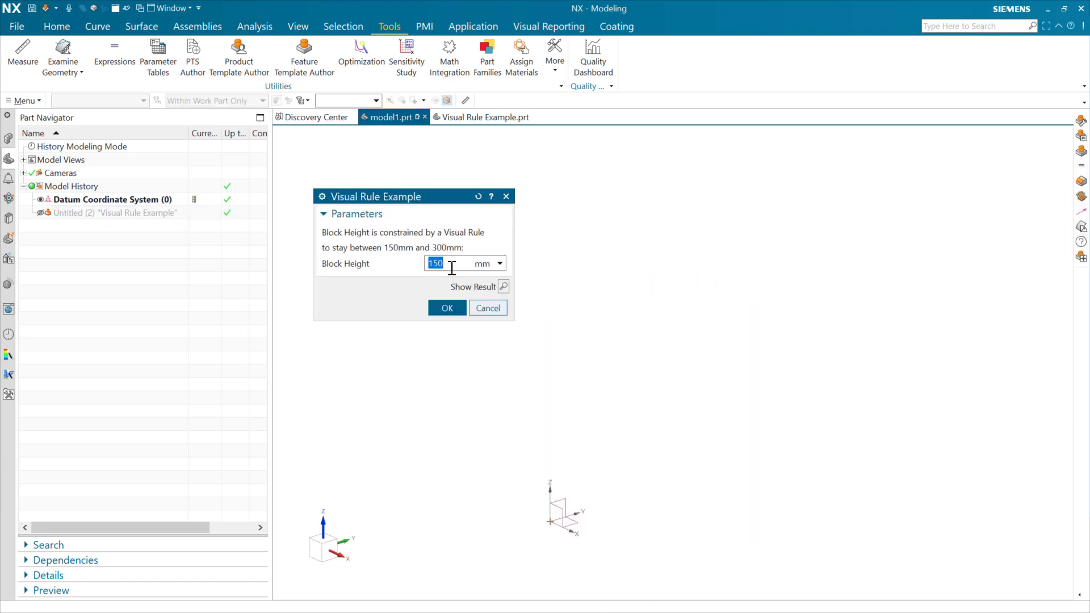
{"action": "type", "text": "100"}
{"action": "key", "text": "Return"}
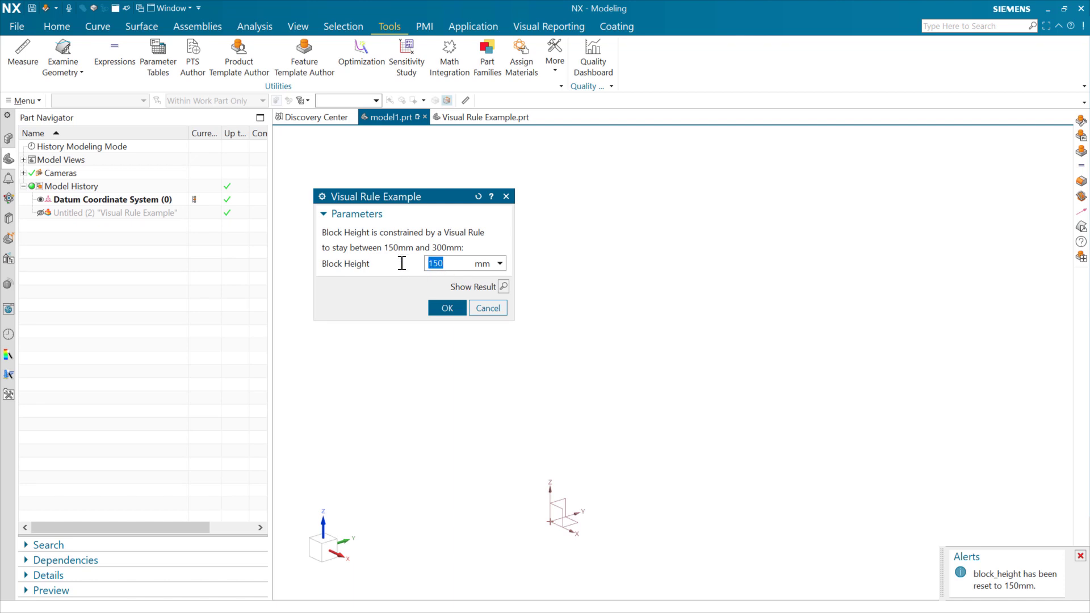
{"action": "type", "text": "600"}
{"action": "key", "text": "Return"}
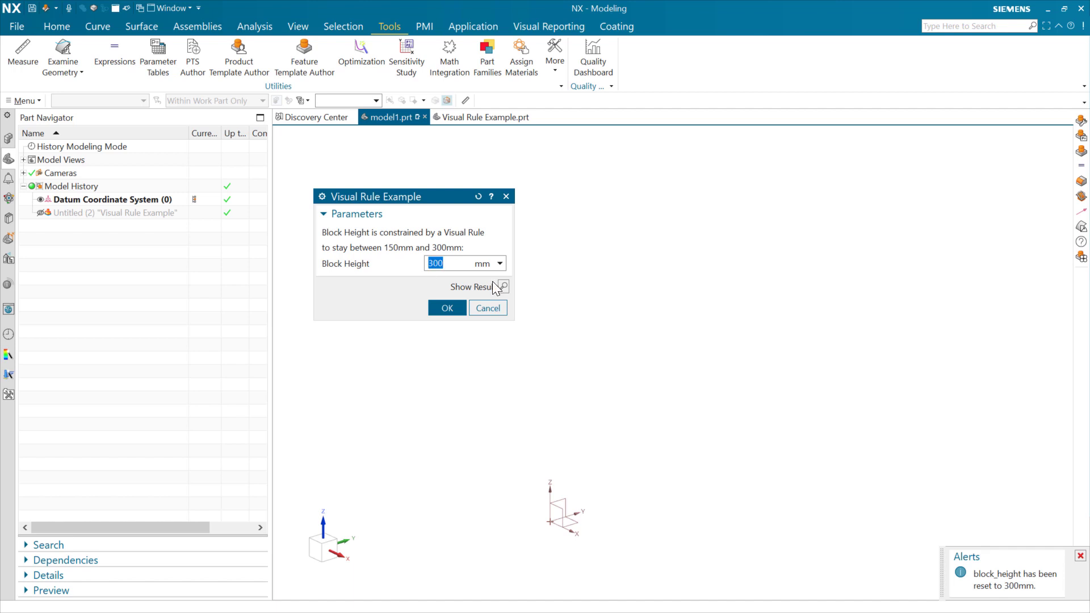